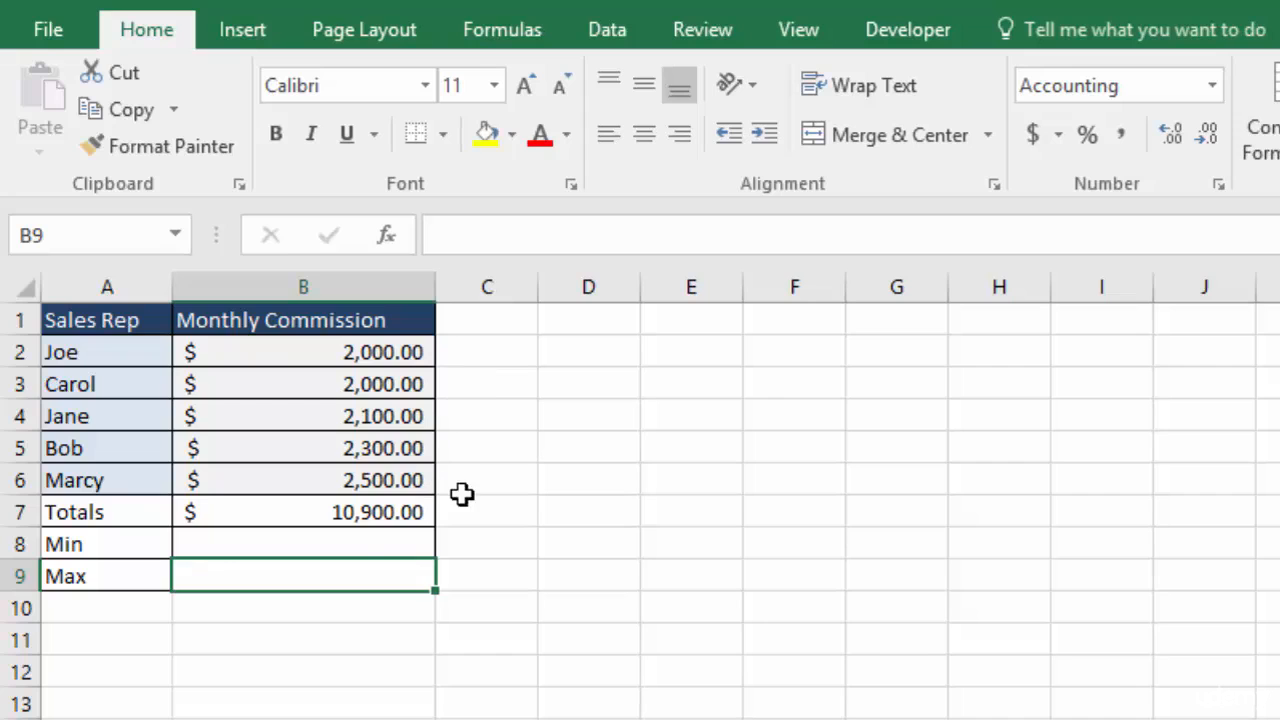
Enter a MIN formula in B8 covering the commission range B2:B6
{"action": "key", "text": "Up"}
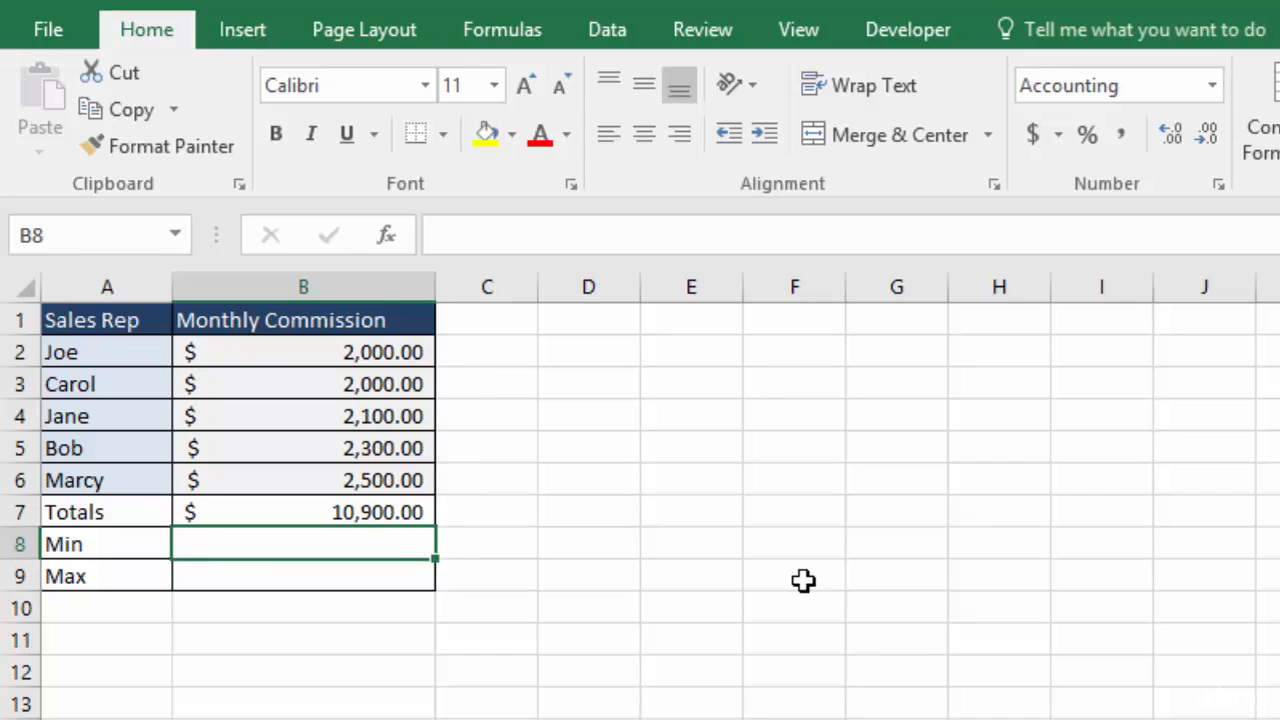
{"action": "type", "text": "=min"}
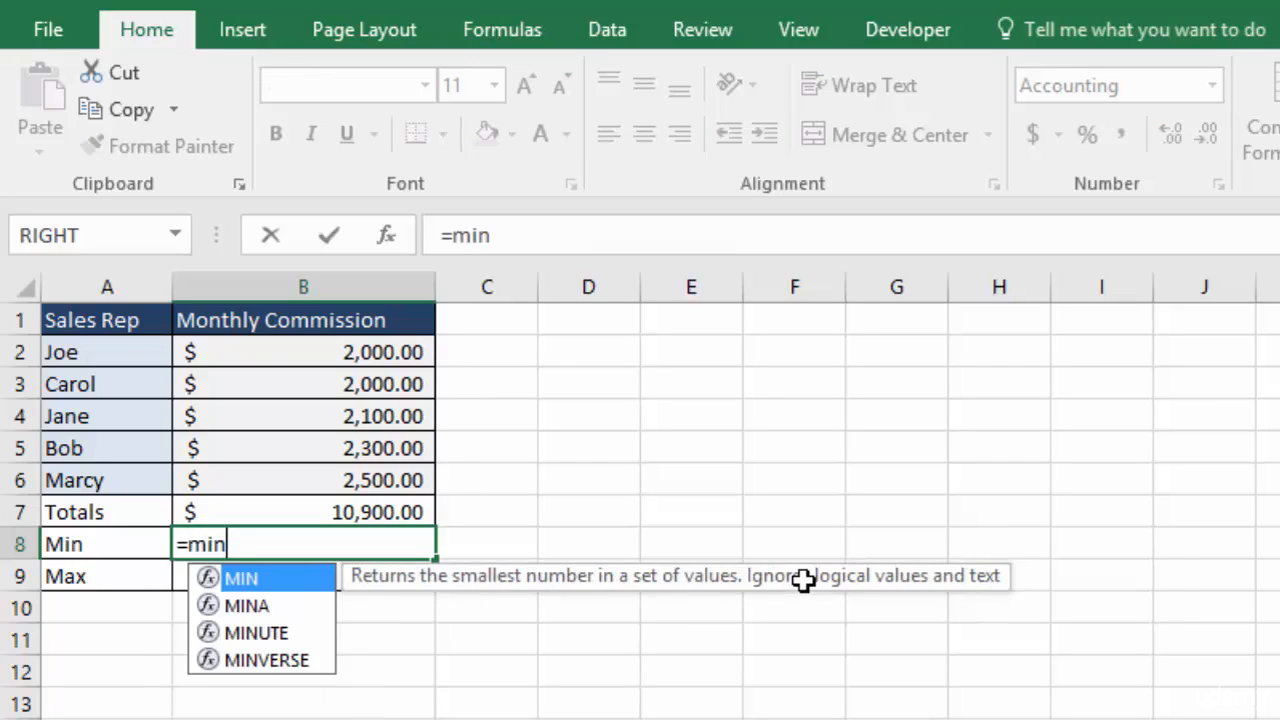
{"action": "key", "text": "Tab"}
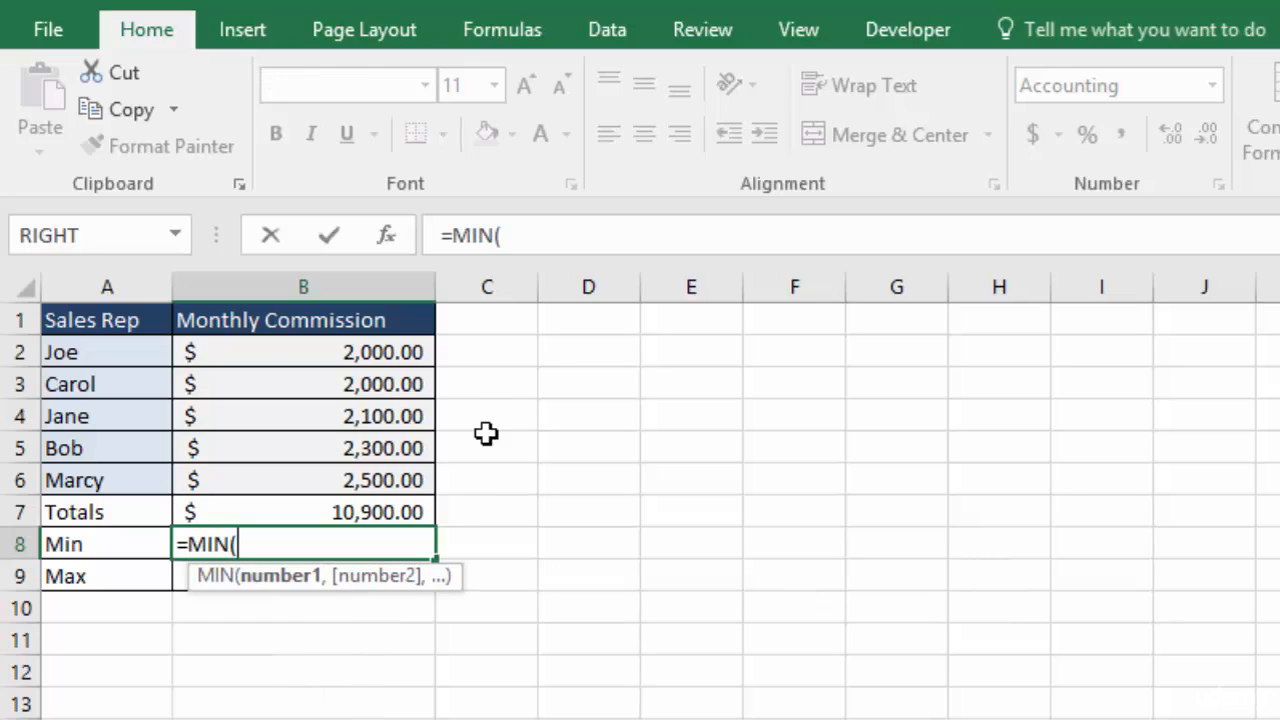
{"action": "left_click_drag", "start_coordinate": [335, 356], "coordinate": [345, 478]}
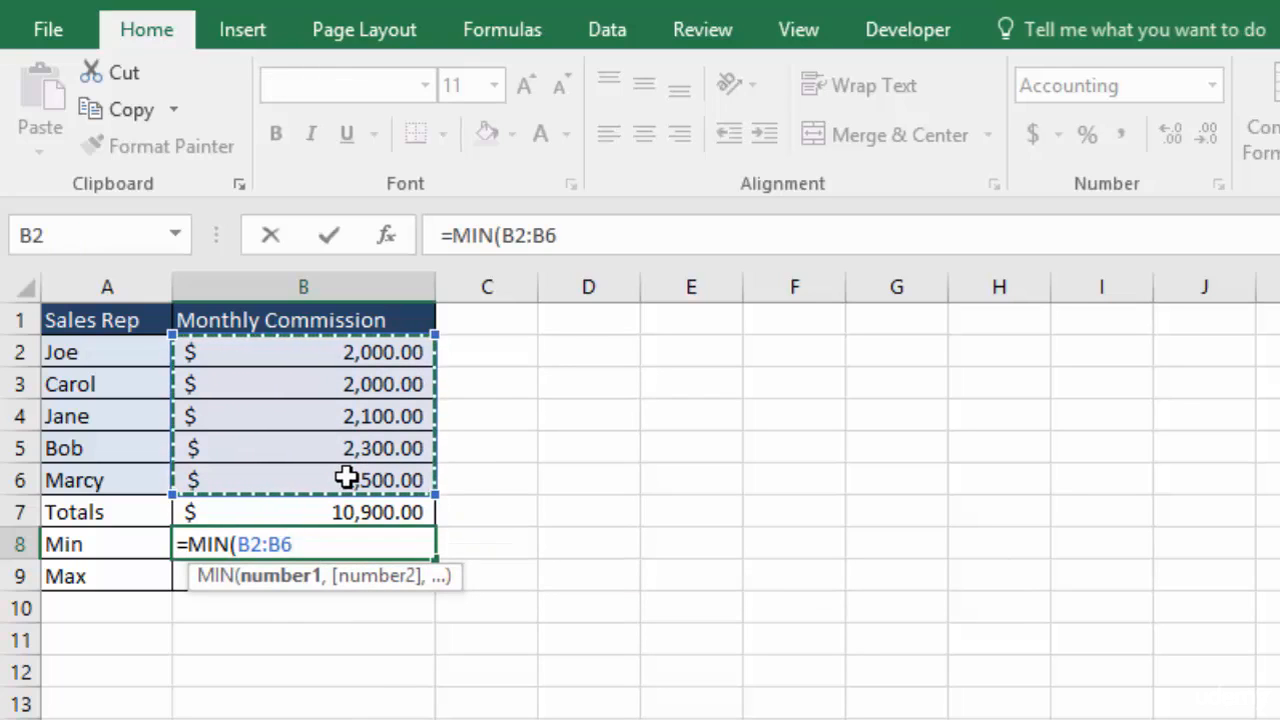
{"action": "key", "text": "Return"}
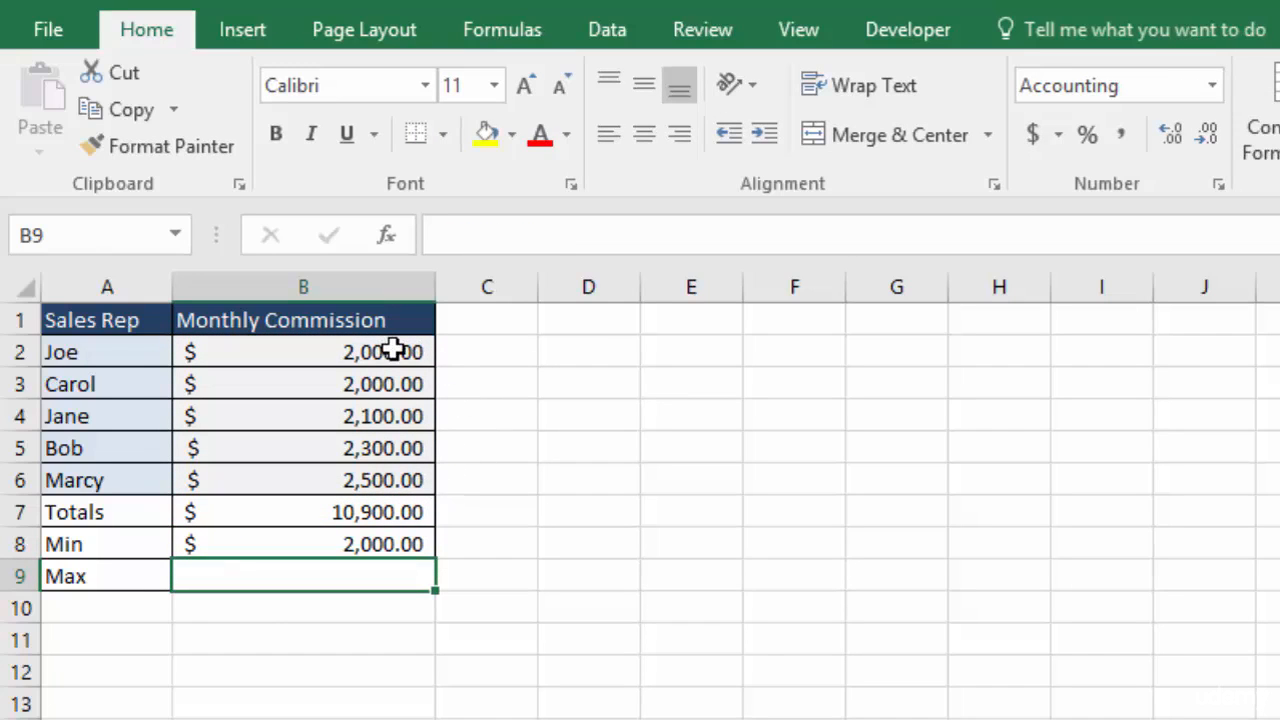
Make the range in B8's MIN formula absolute as $B$2:$B$6
{"action": "double_click", "coordinate": [346, 541]}
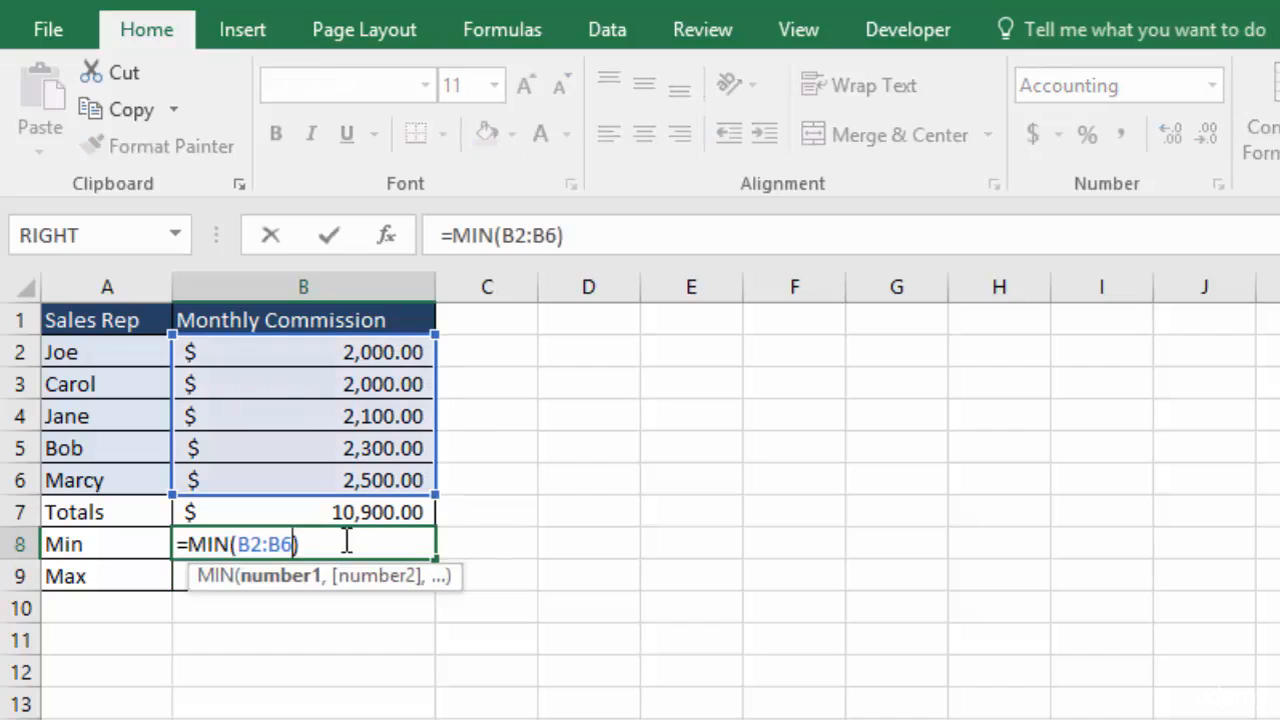
{"action": "left_click_drag", "start_coordinate": [292, 543], "coordinate": [242, 541]}
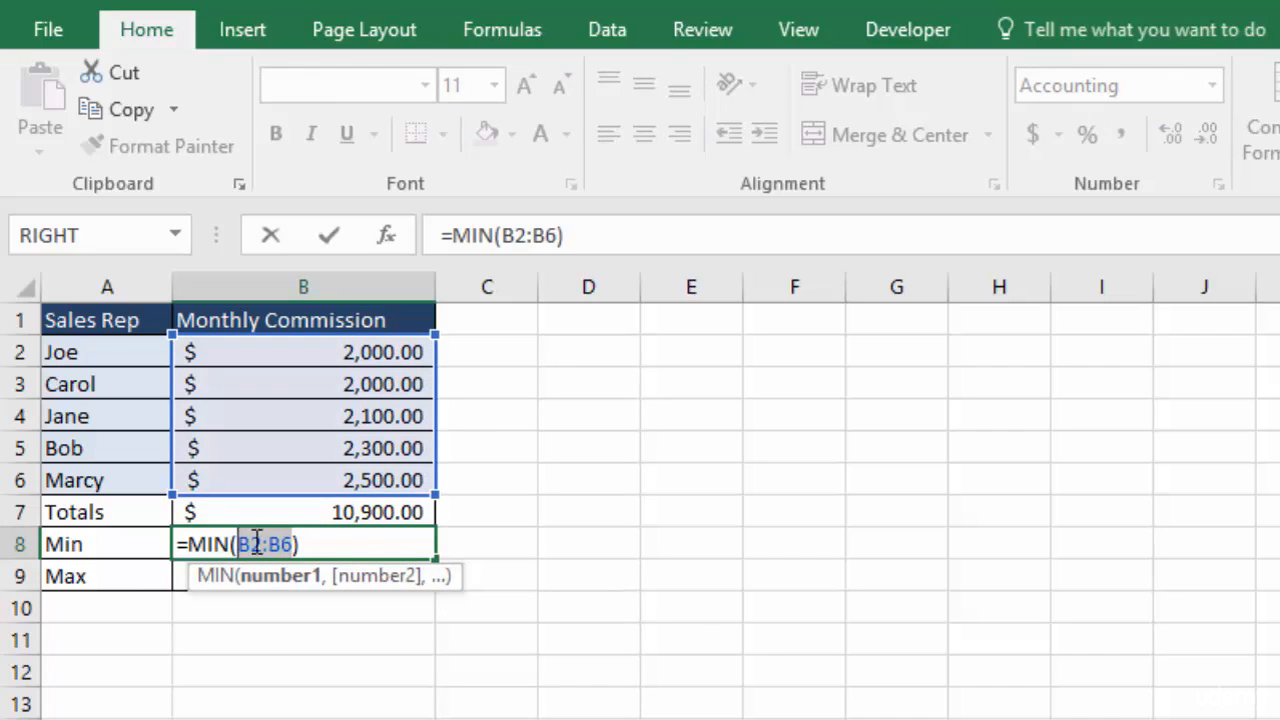
{"action": "key", "text": "F4"}
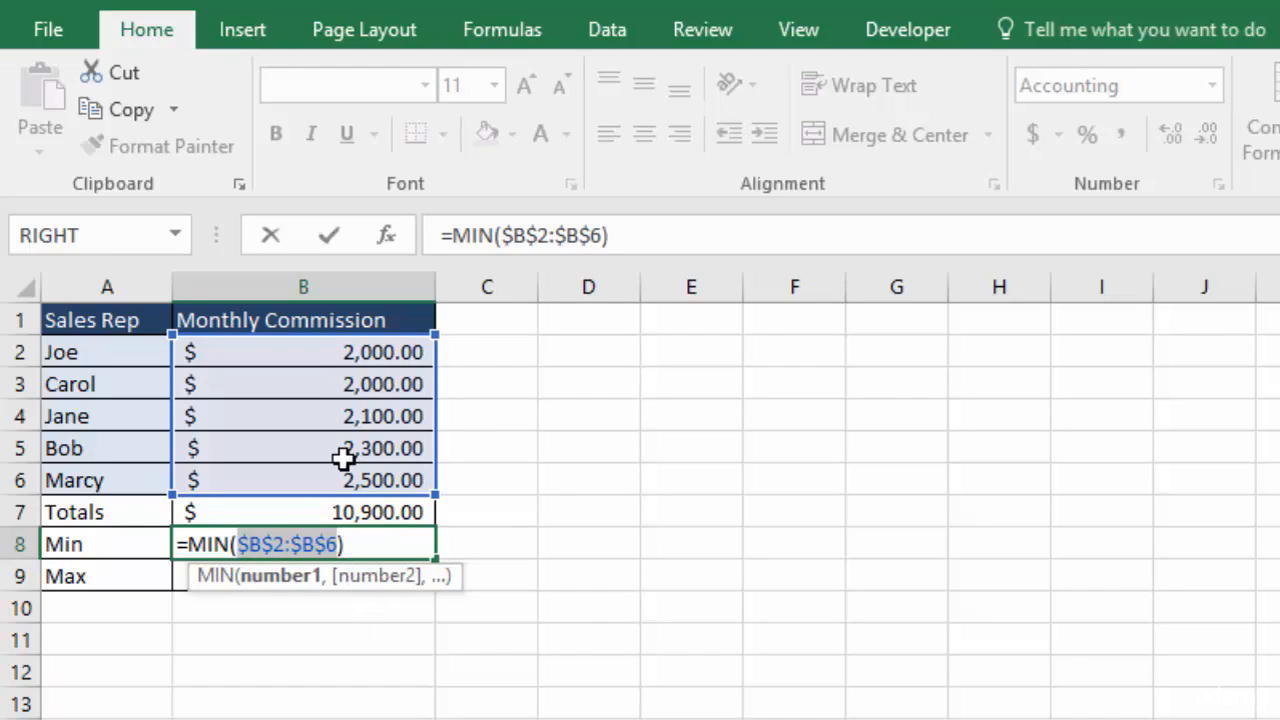
{"action": "key", "text": "Return"}
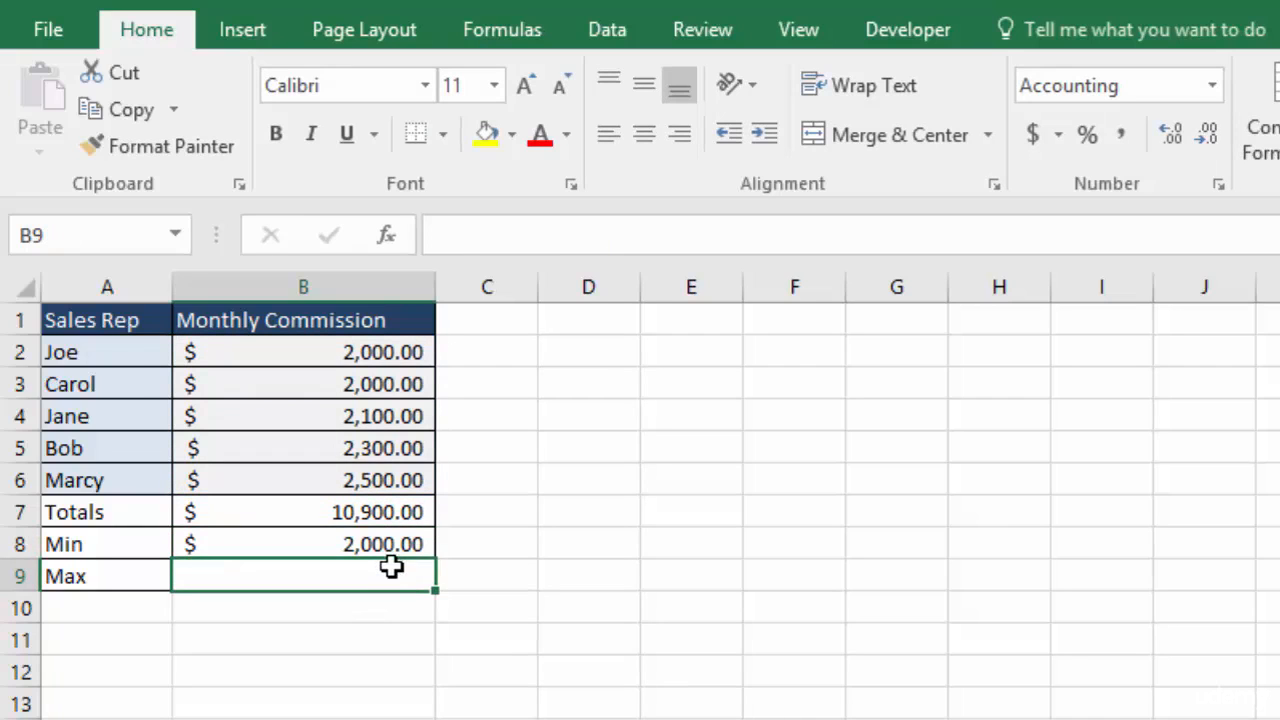
Copy the B8 formula down into B9 and switch its function to MAX
{"action": "left_click", "coordinate": [394, 544]}
{"action": "left_click_drag", "start_coordinate": [436, 560], "coordinate": [436, 590]}
{"action": "left_click", "coordinate": [320, 574]}
{"action": "double_click", "coordinate": [322, 575]}
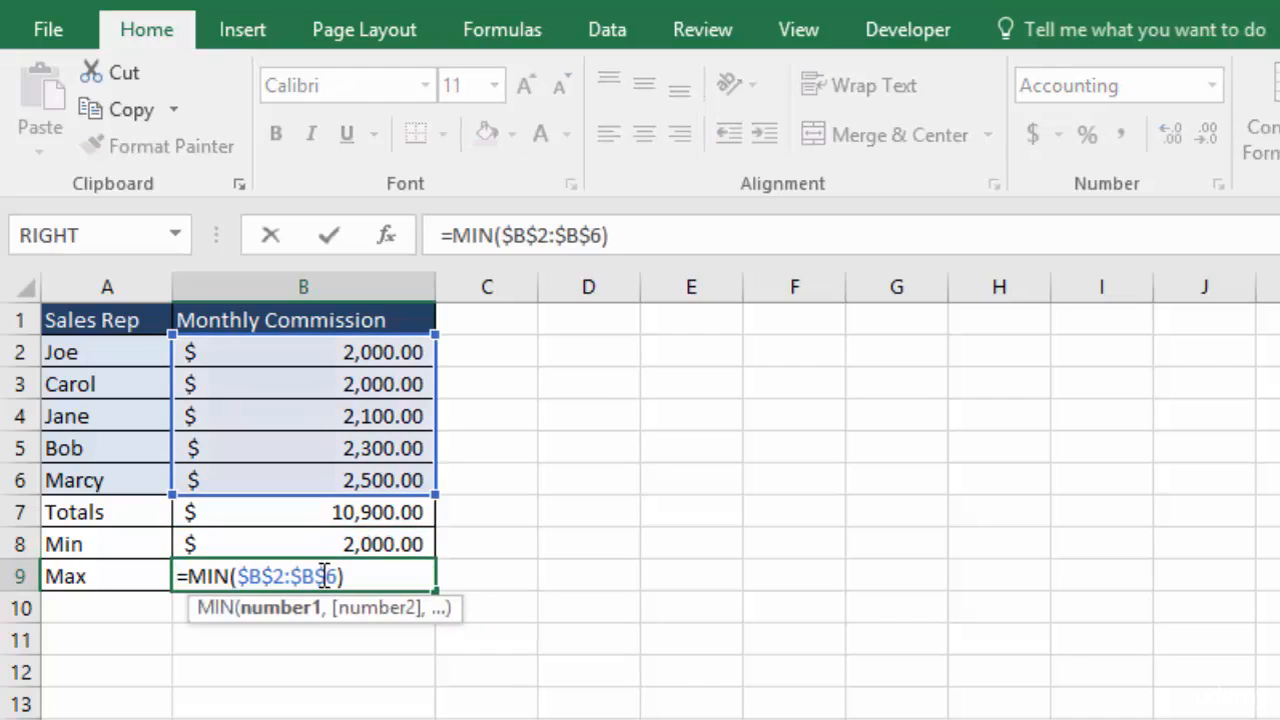
{"action": "left_click", "coordinate": [230, 576]}
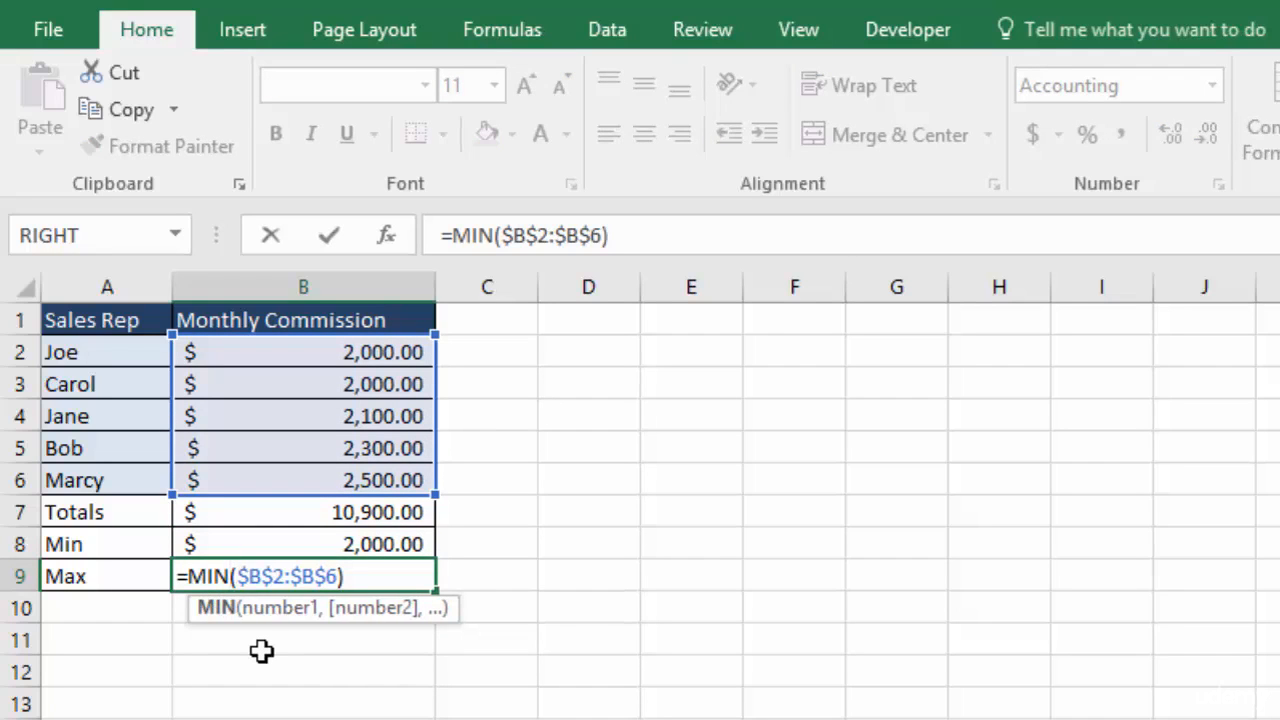
{"action": "key", "text": "BackSpace"}
{"action": "key", "text": "BackSpace"}
{"action": "type", "text": "ax"}
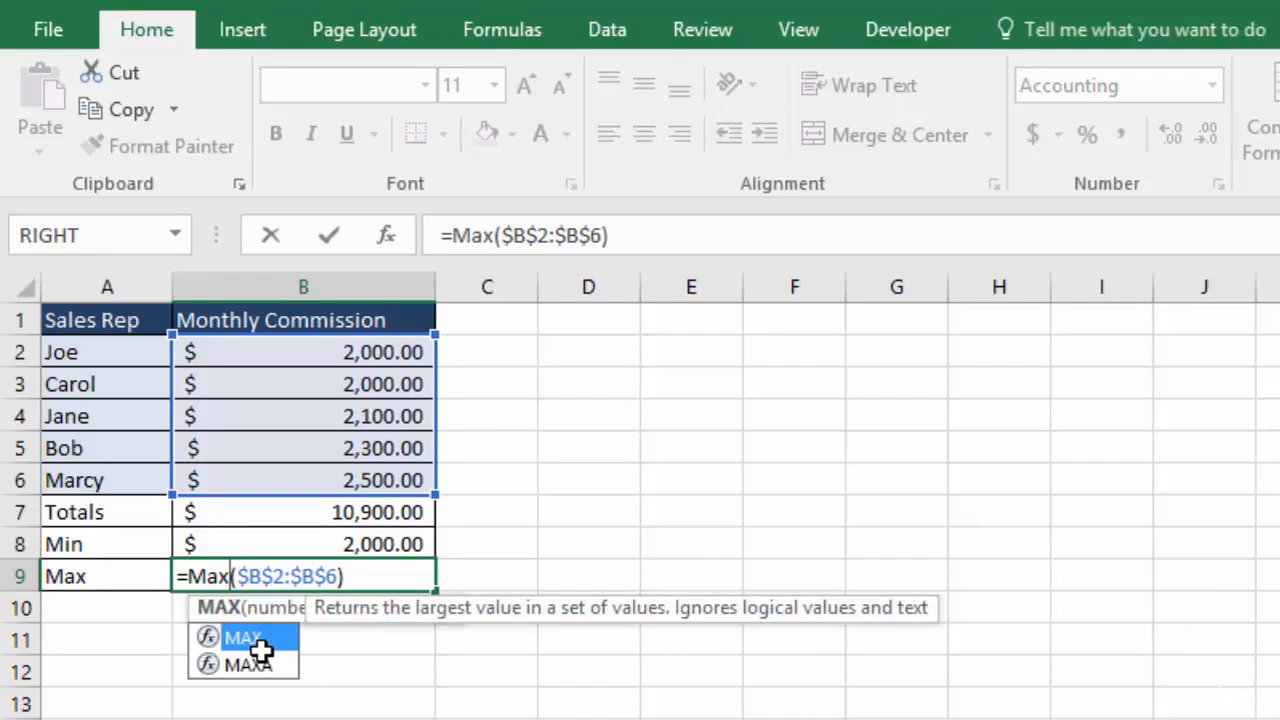
{"action": "key", "text": "Return"}
{"action": "left_click", "coordinate": [403, 571]}
{"action": "double_click", "coordinate": [403, 574]}
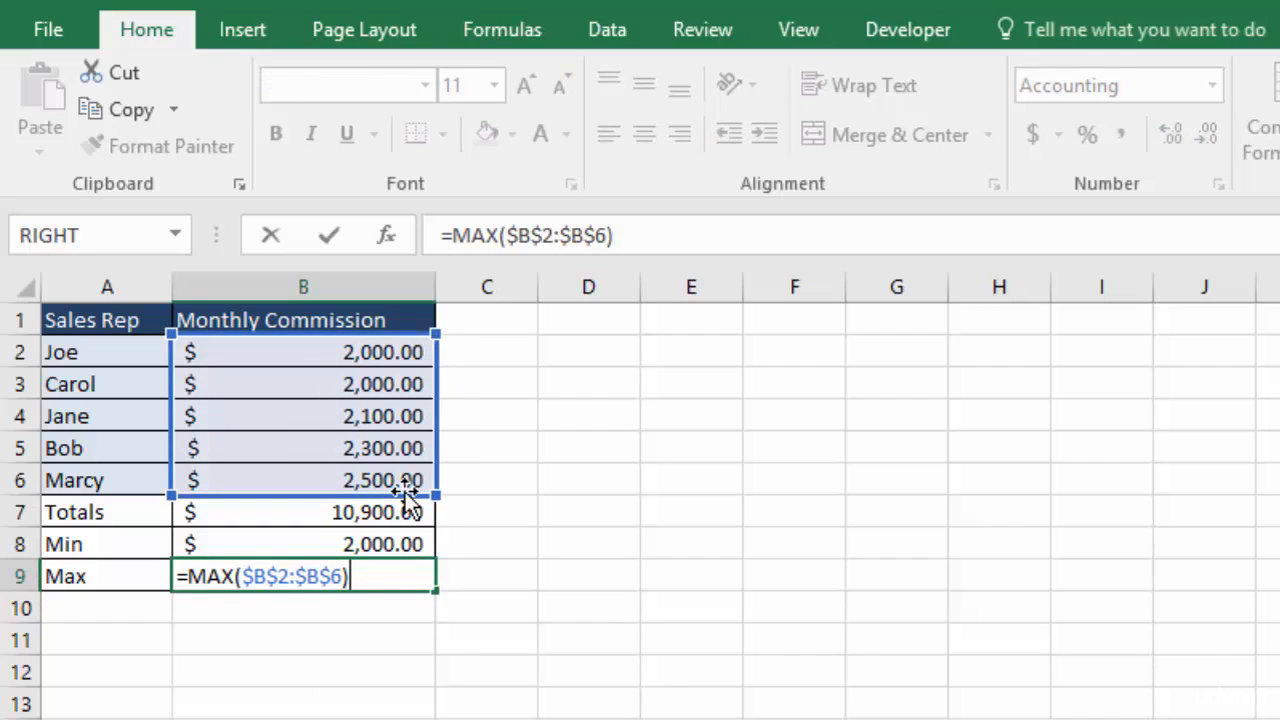
{"action": "key", "text": "Return"}
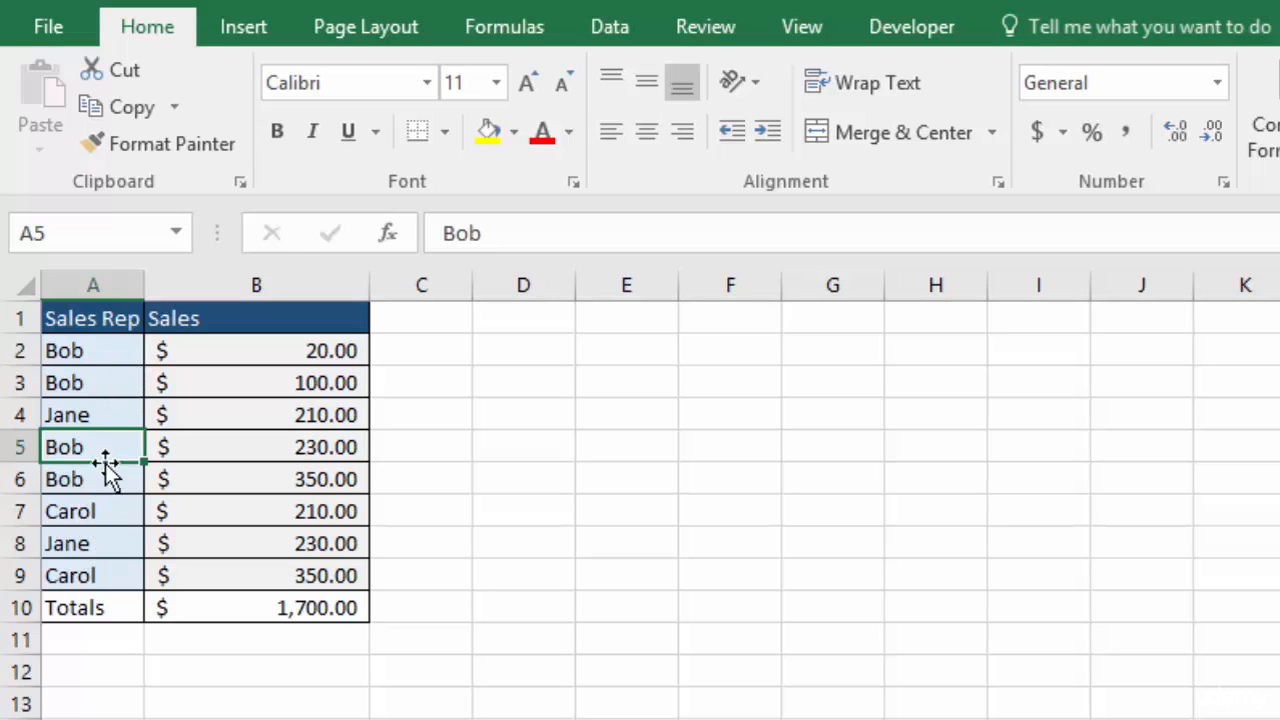
Enter the label Array{} in cell D3 of the sales sheet
{"action": "left_click", "coordinate": [534, 386]}
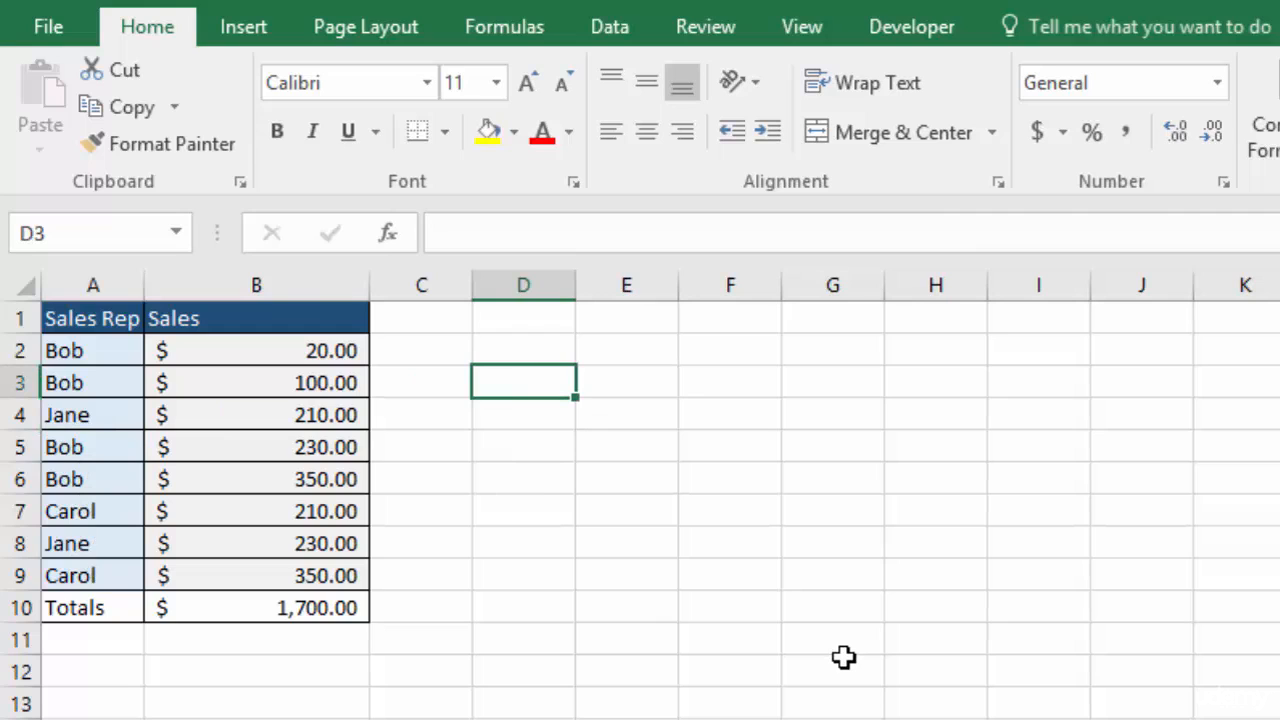
{"action": "type", "text": "Array{"}
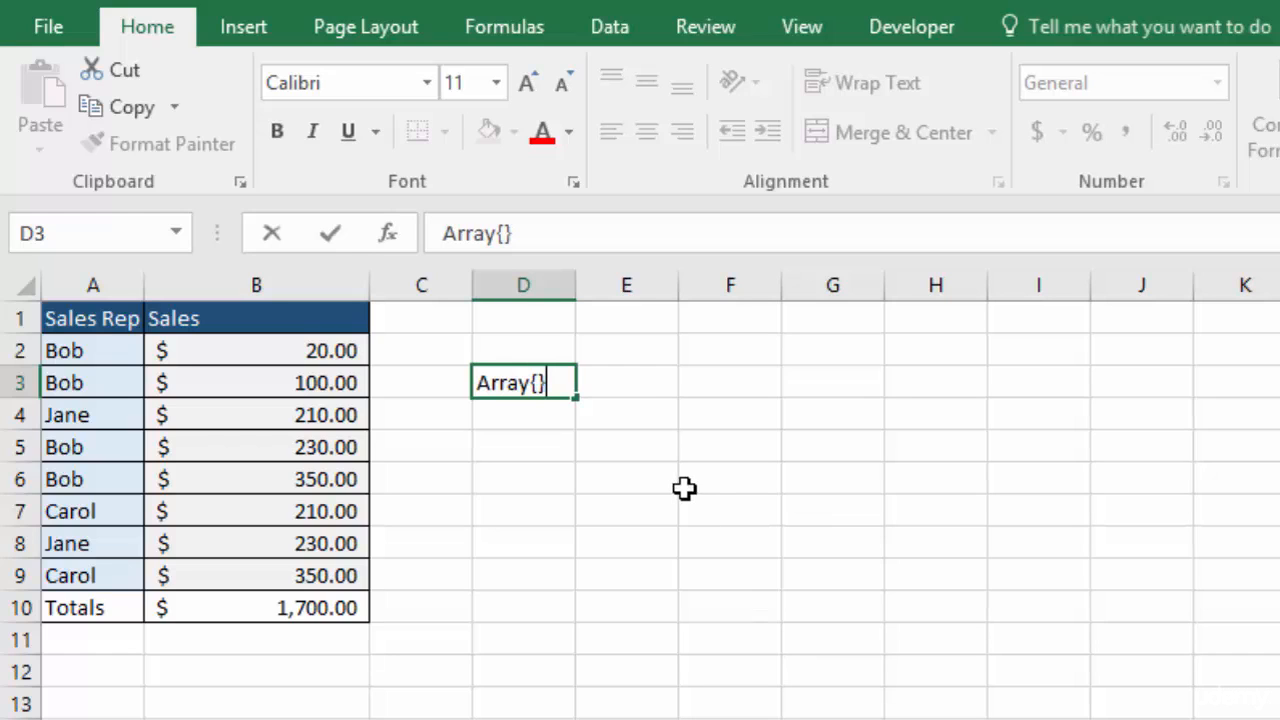
{"action": "key", "text": "ctrl+Return"}
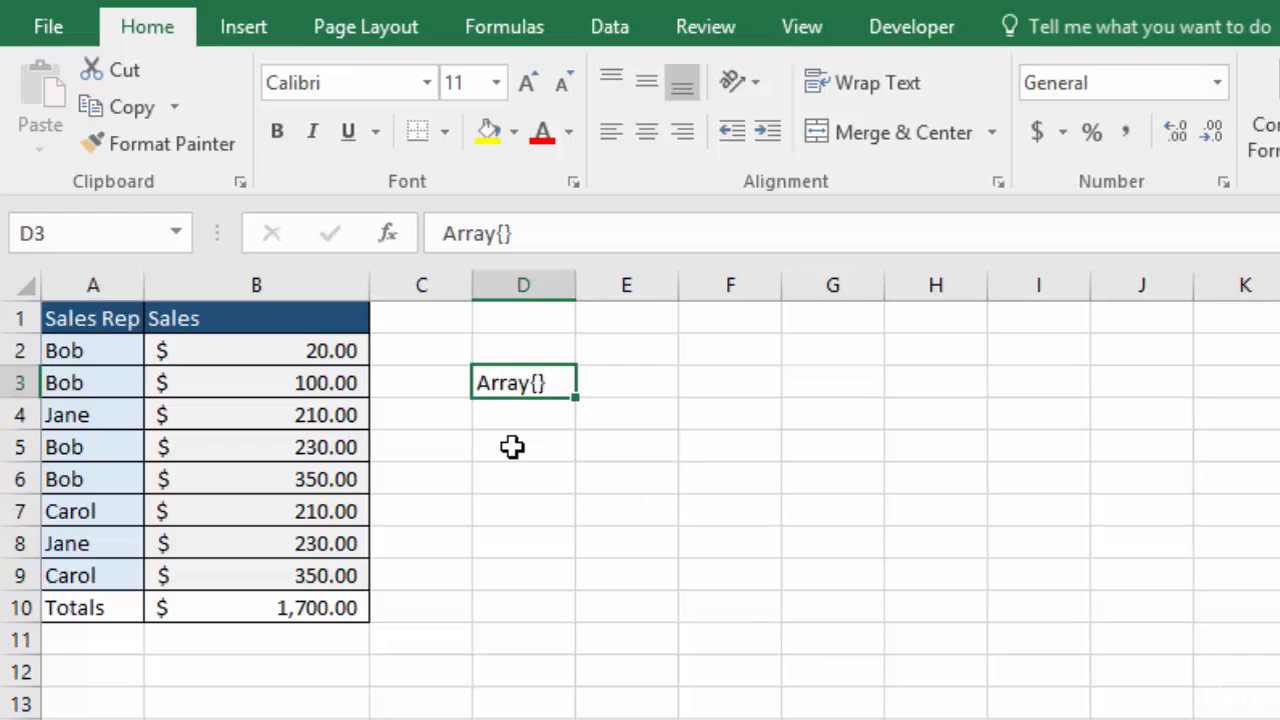
Enter Bob in D5 as the sales rep to look up
{"action": "left_click", "coordinate": [512, 447]}
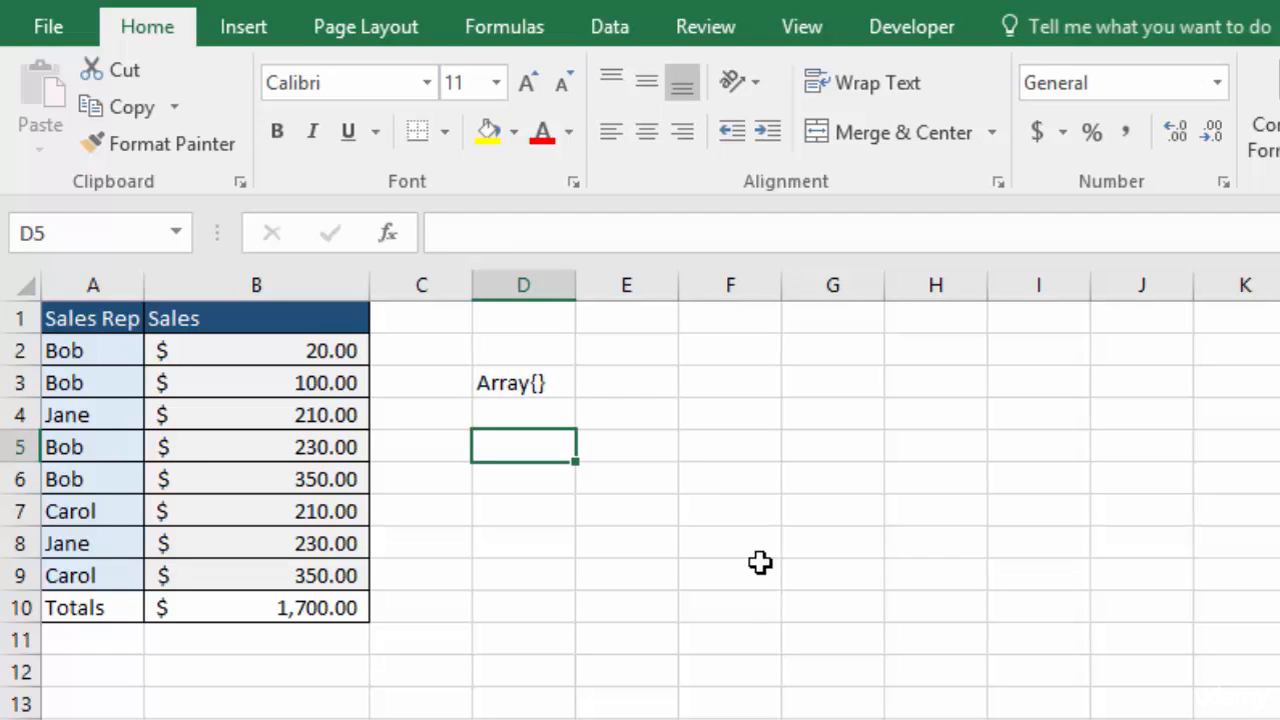
{"action": "type", "text": "Bob"}
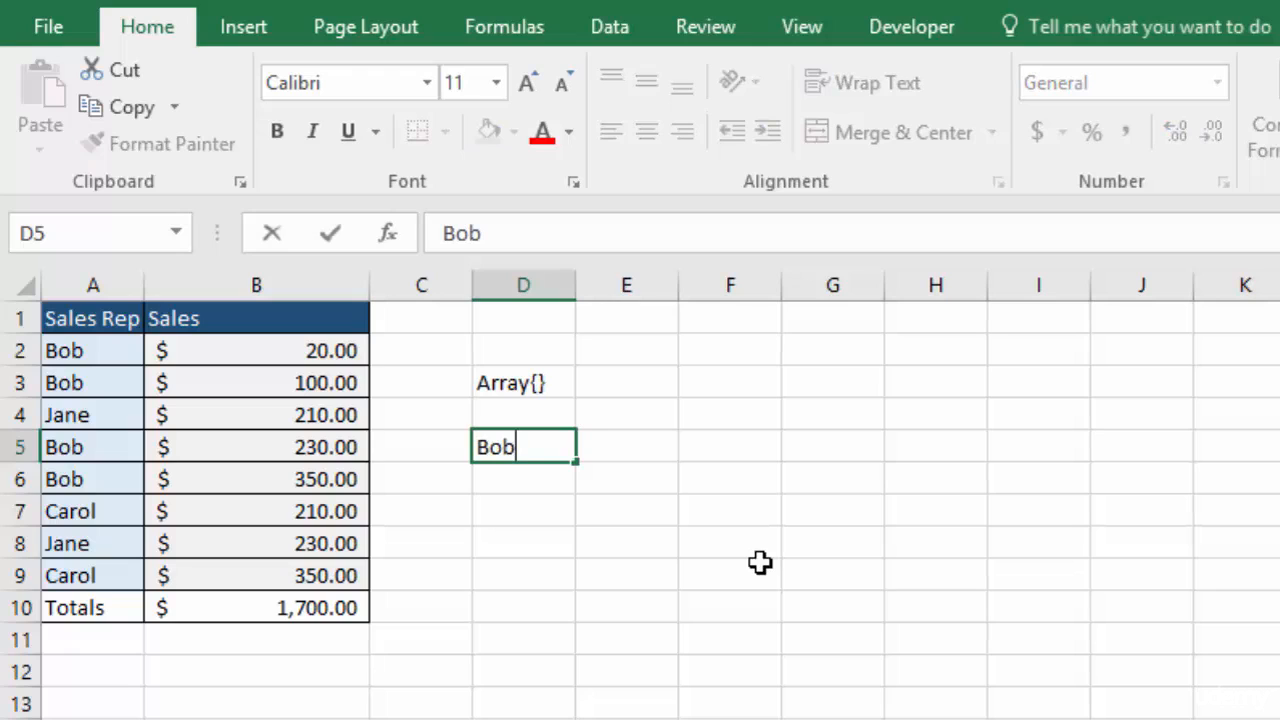
{"action": "key", "text": "Tab"}
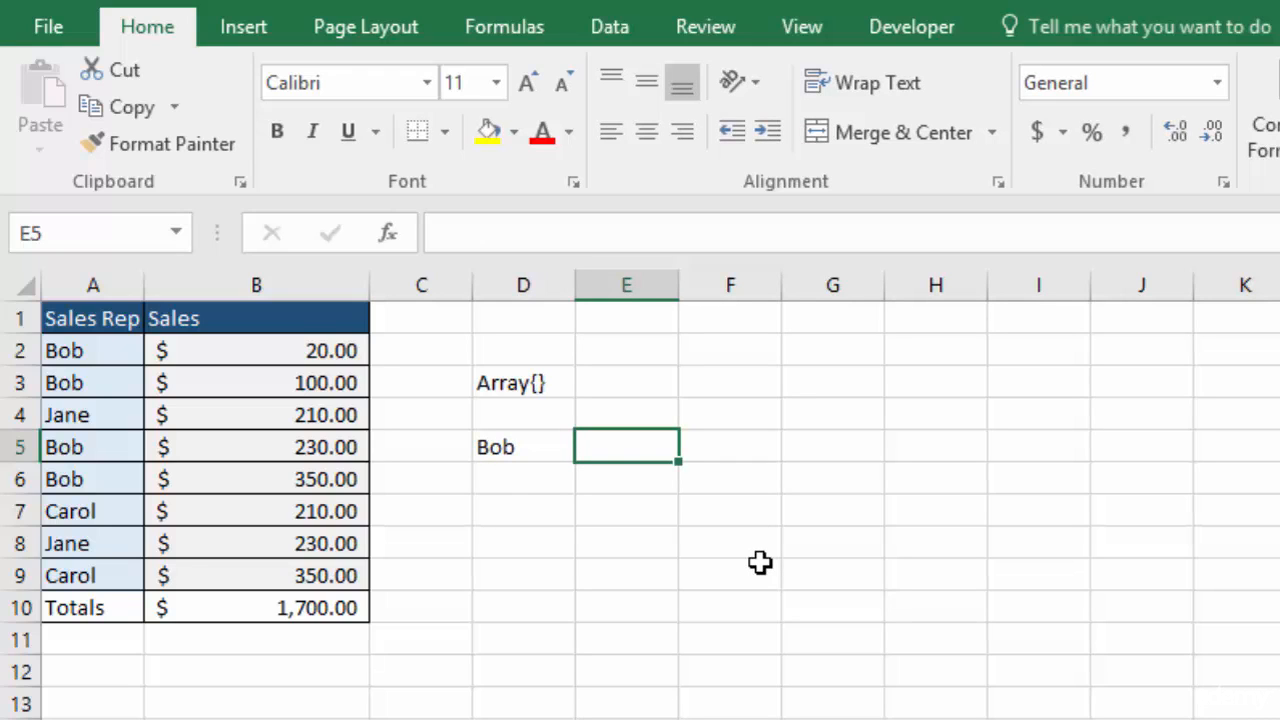
Start a formula in E5 nesting IF inside MIN, testing the absolute rep range $A$2:$A$9
{"action": "type", "text": "=min"}
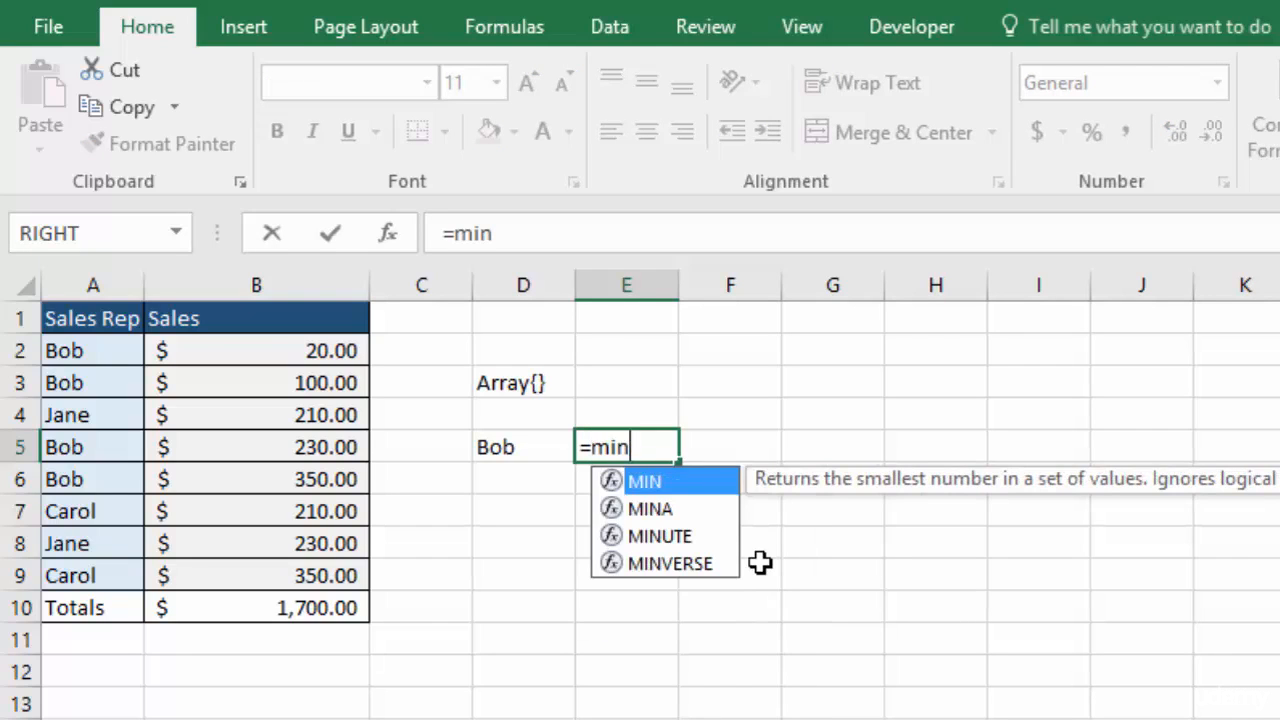
{"action": "key", "text": "Tab"}
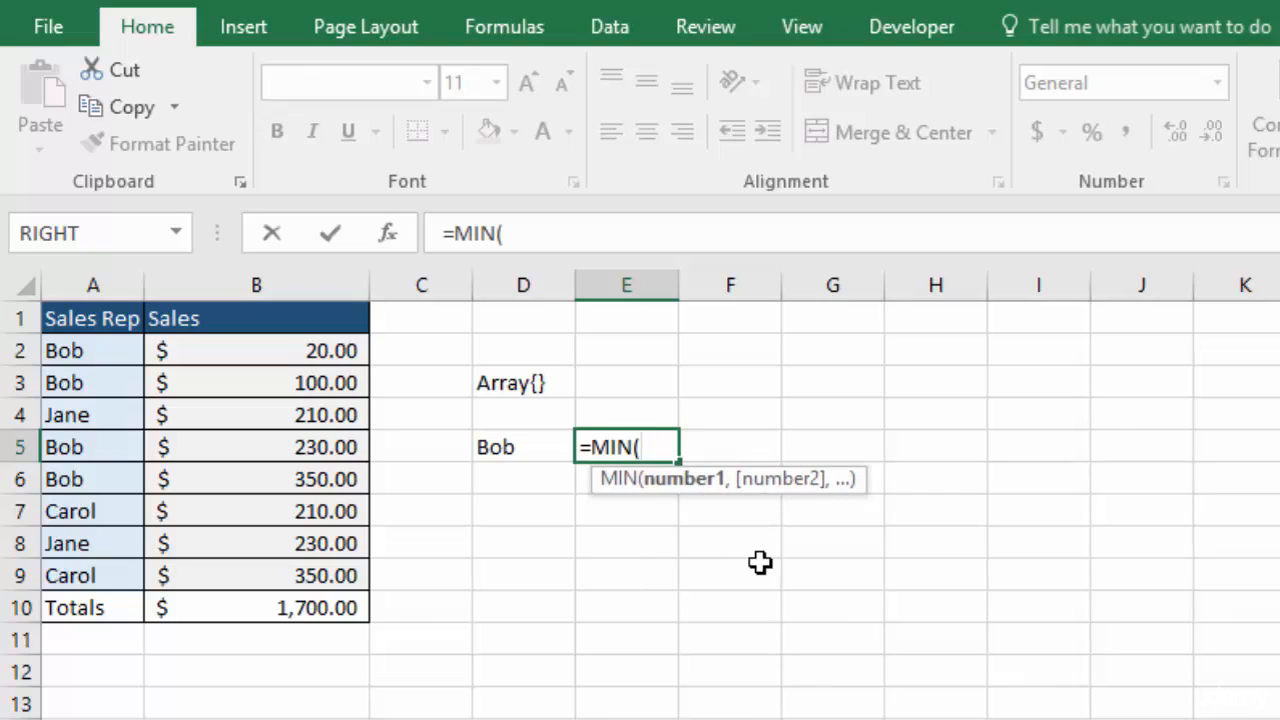
{"action": "type", "text": "if"}
{"action": "key", "text": "Tab"}
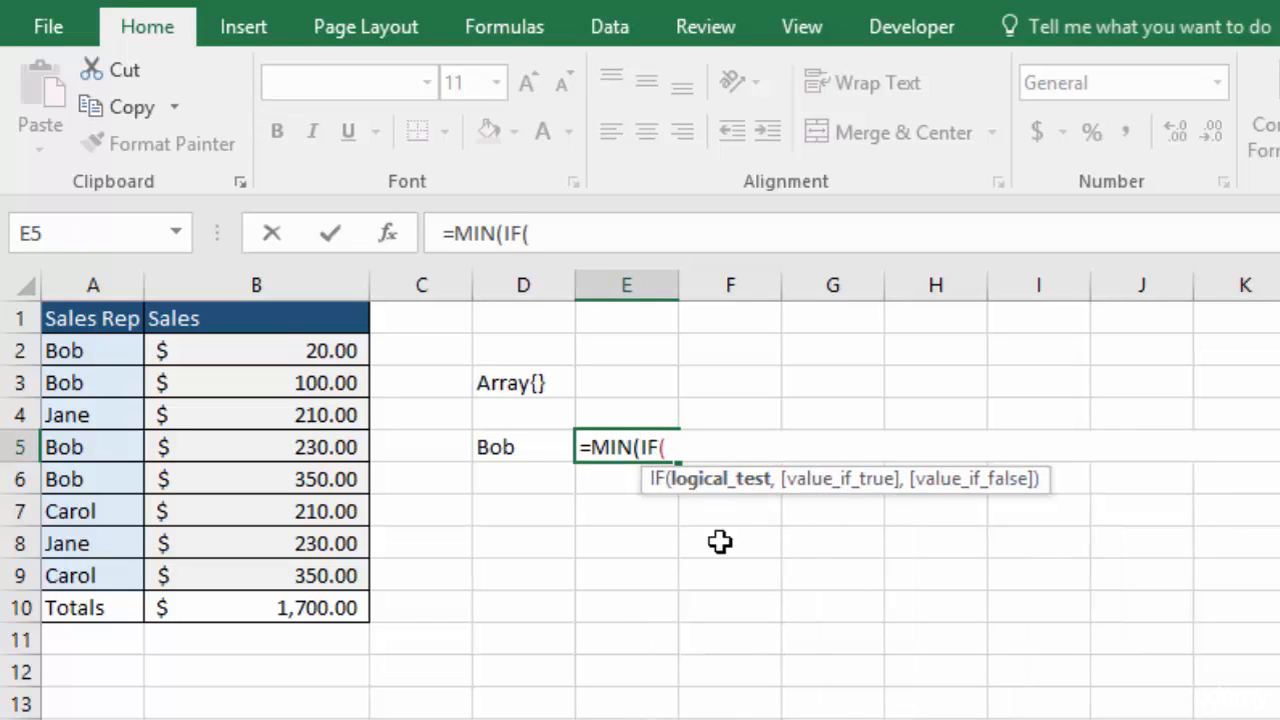
{"action": "left_click_drag", "start_coordinate": [86, 350], "coordinate": [101, 567]}
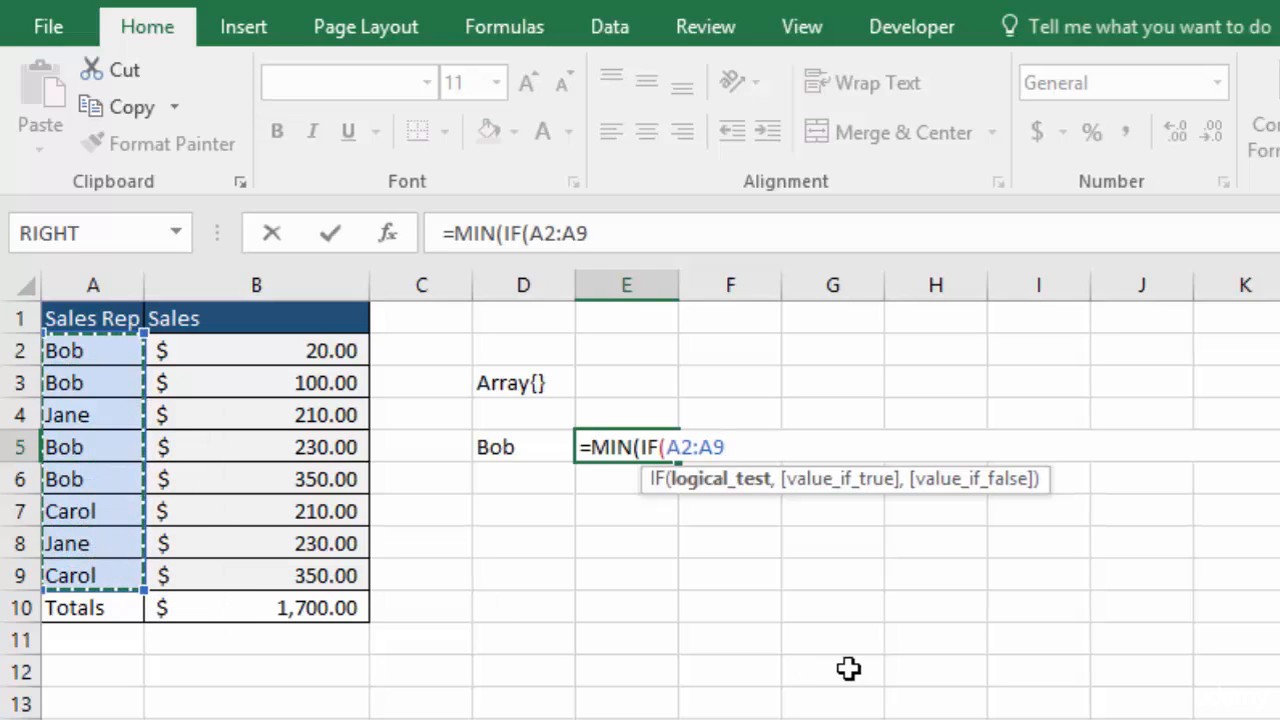
{"action": "key", "text": "F4"}
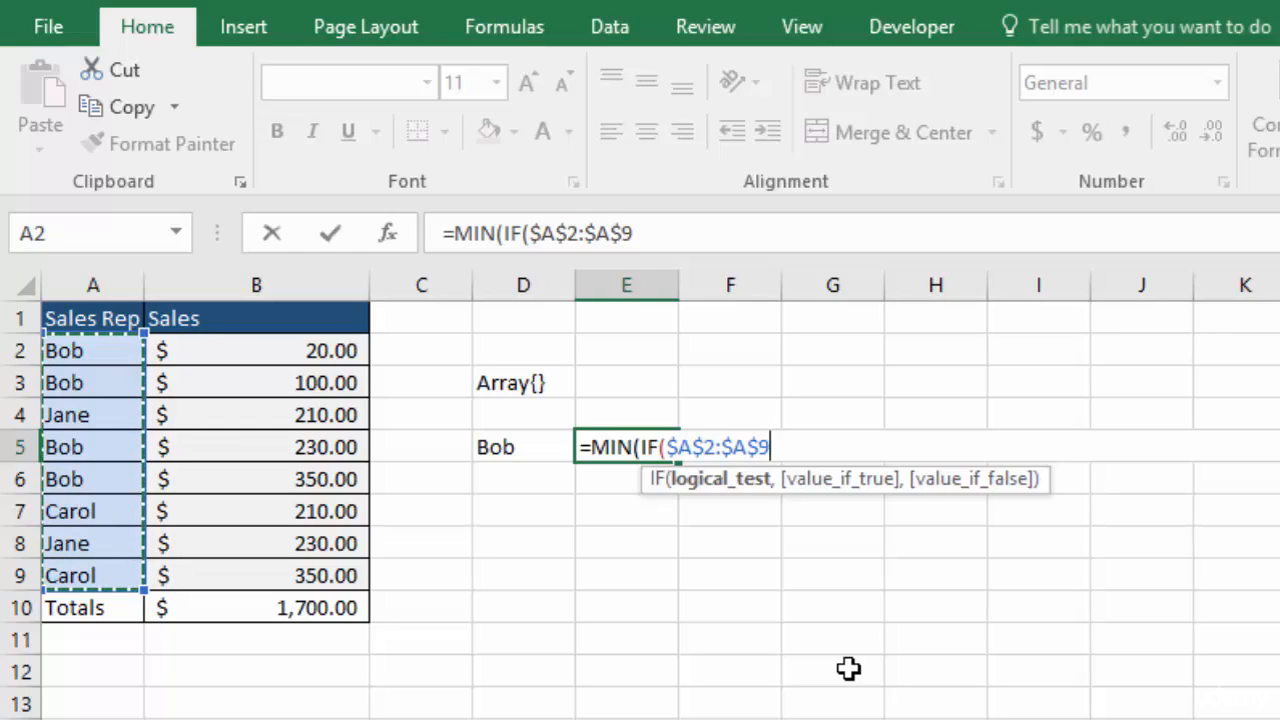
Compare the rep range to D5 and return the absolute sales range $B$2:$B$9 when true
{"action": "type", "text": "="}
{"action": "left_click", "coordinate": [521, 447]}
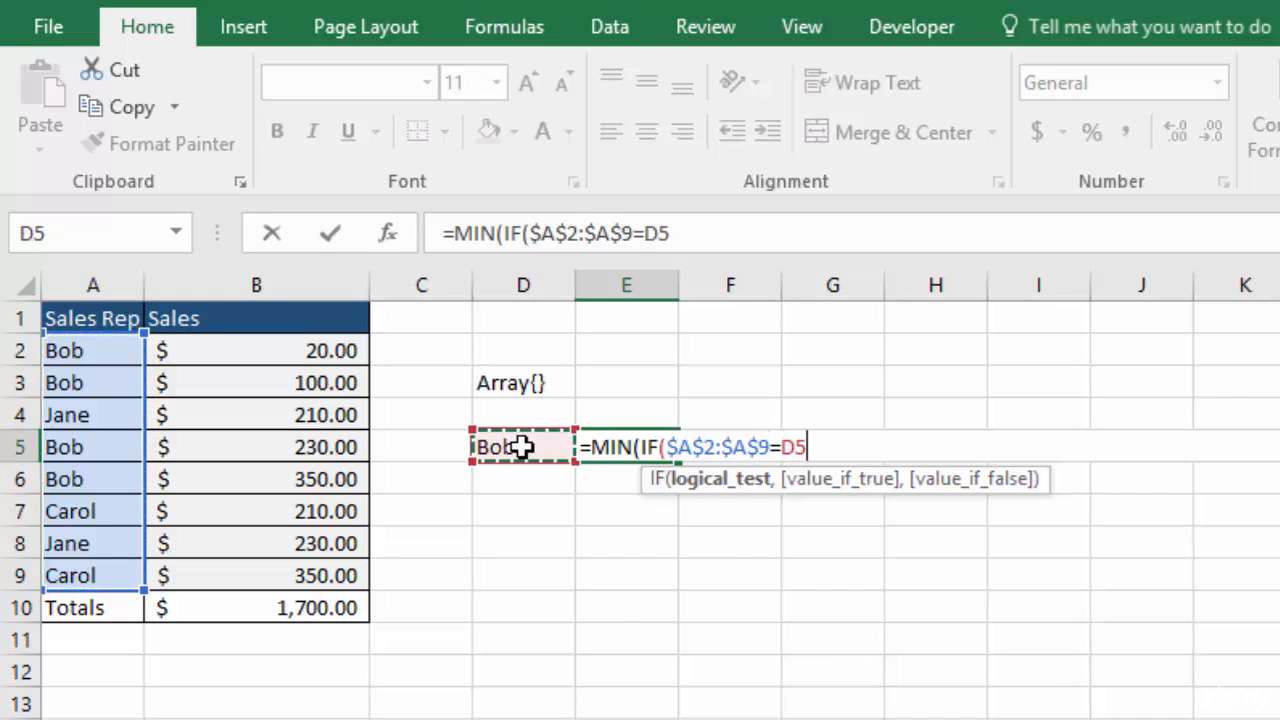
{"action": "type", "text": ","}
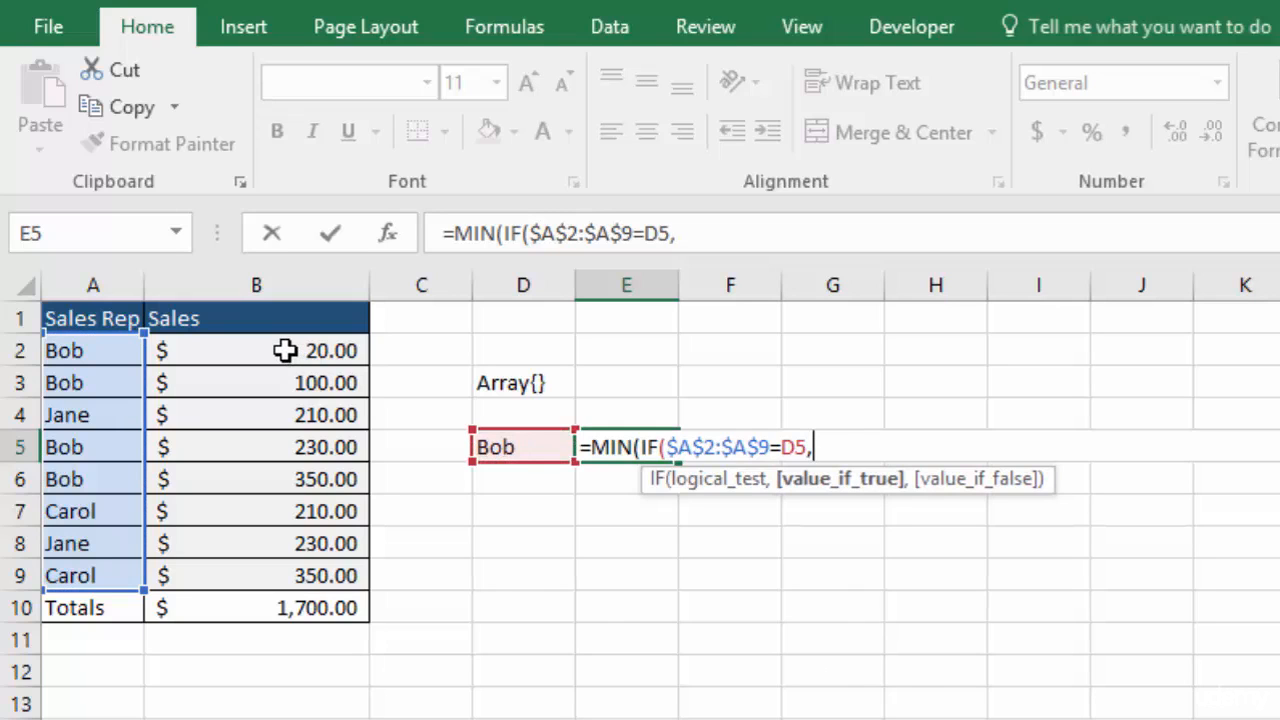
{"action": "left_click_drag", "start_coordinate": [286, 350], "coordinate": [333, 571]}
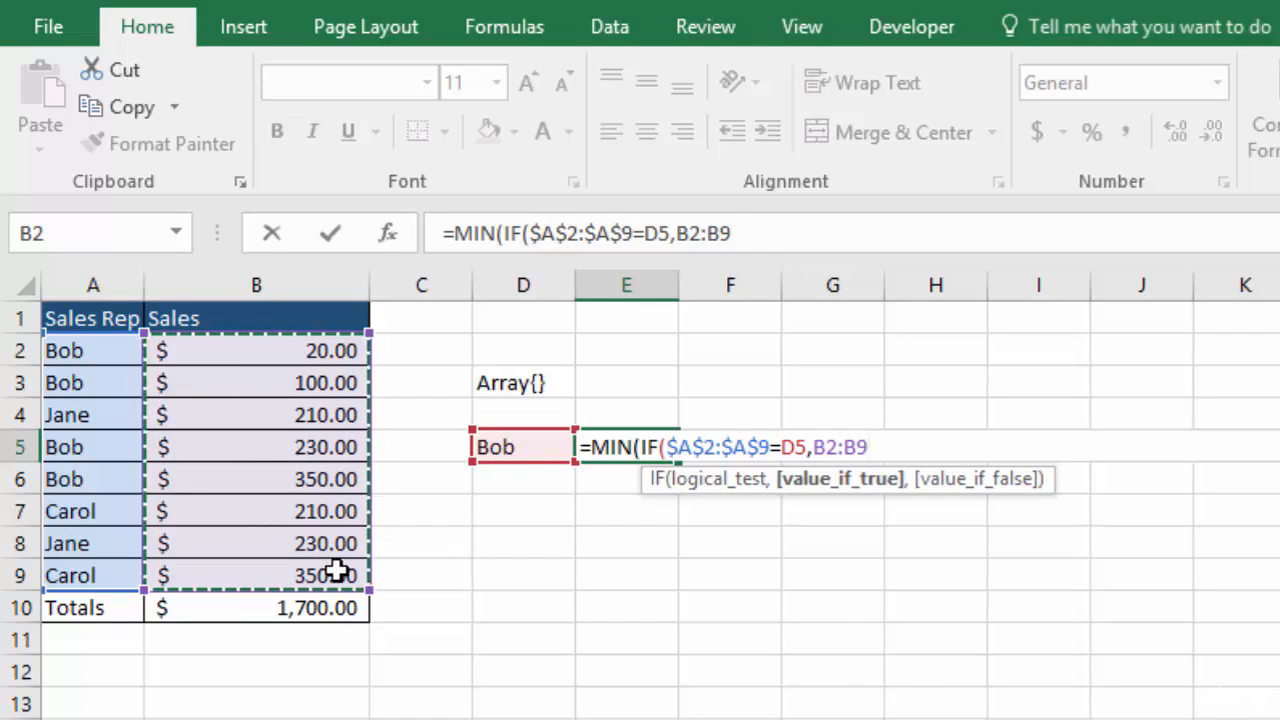
{"action": "key", "text": "F4"}
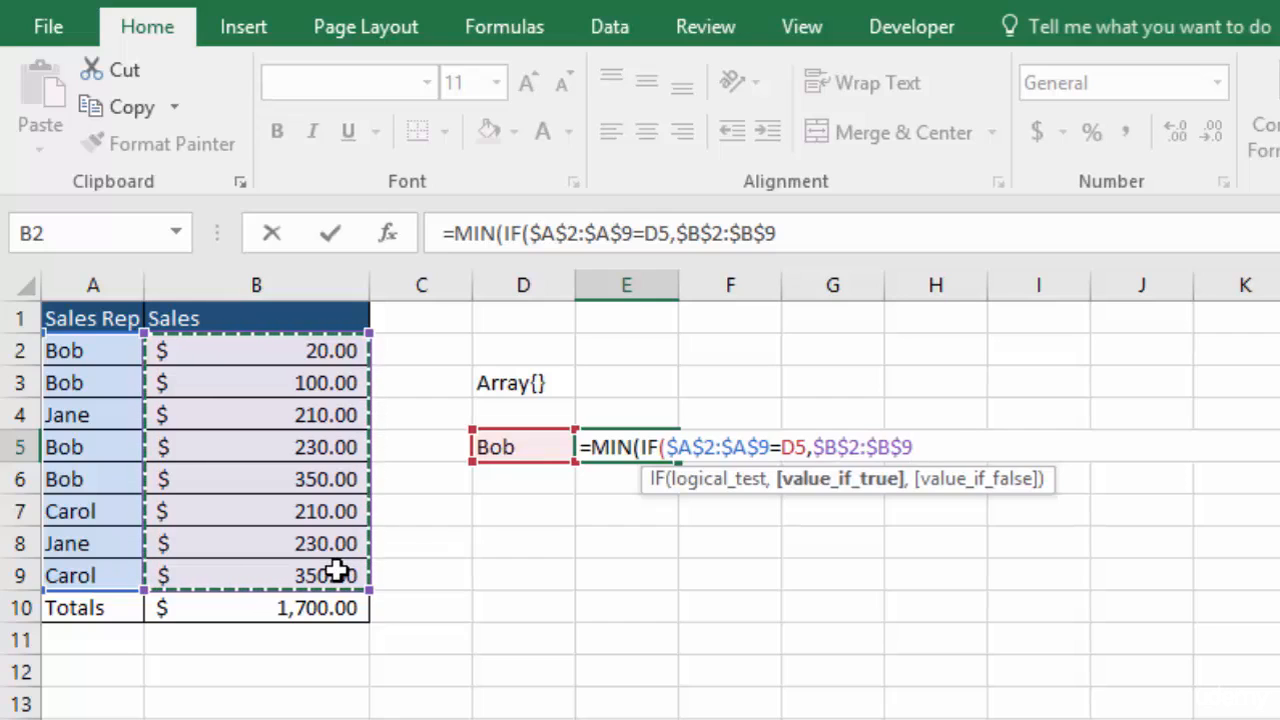
Finish the IF with FALSE, close both parentheses, and enter the formula as an array formula
{"action": "type", "text": ",FALSE"}
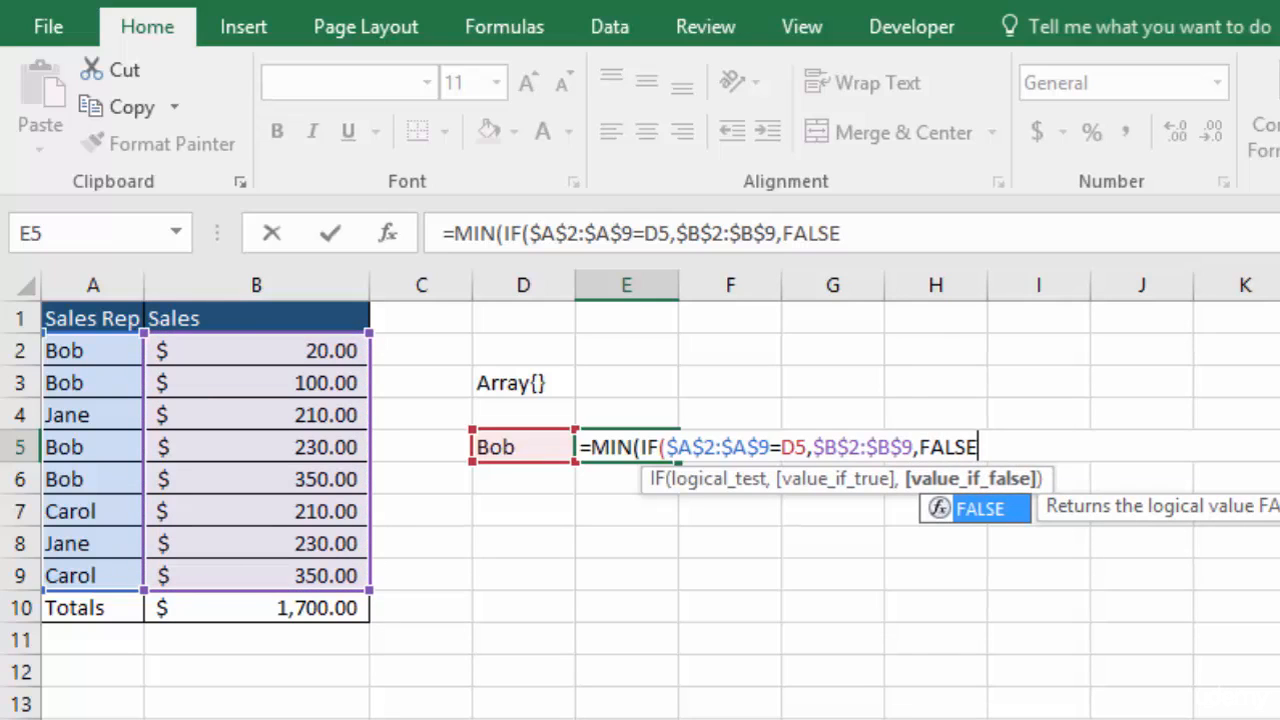
{"action": "key", "text": "Tab"}
{"action": "type", "text": ")"}
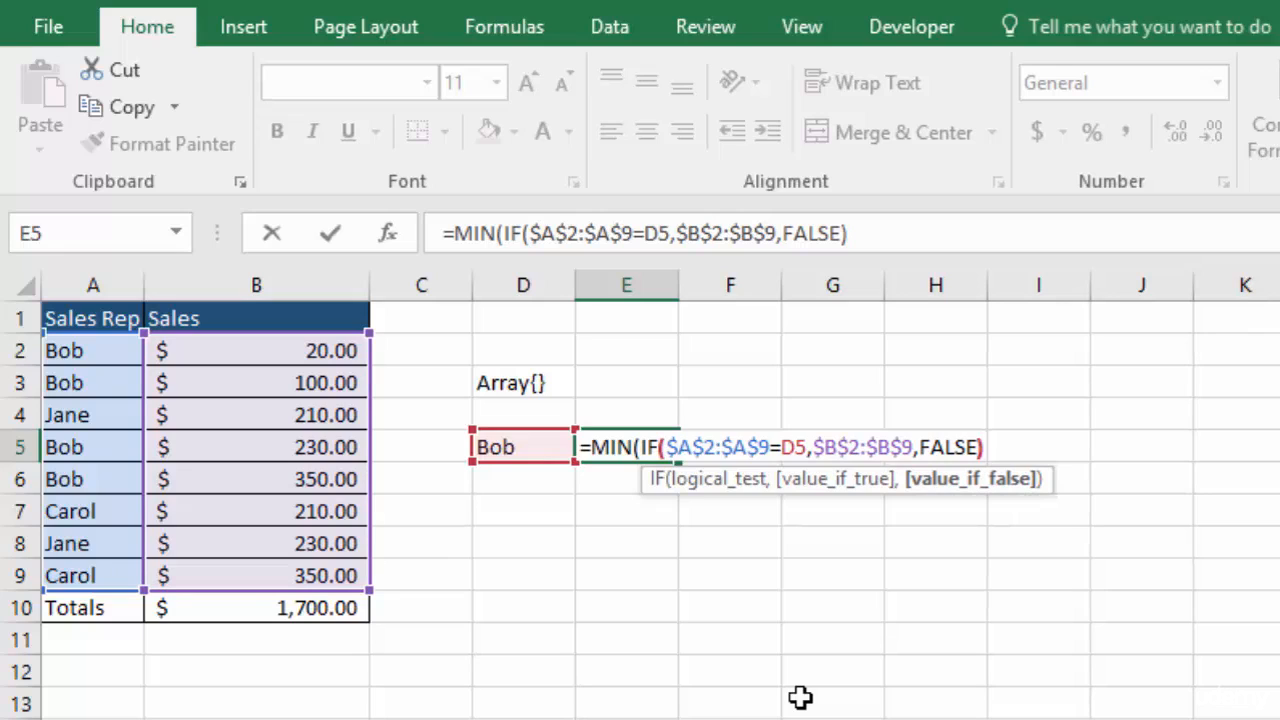
{"action": "type", "text": ")"}
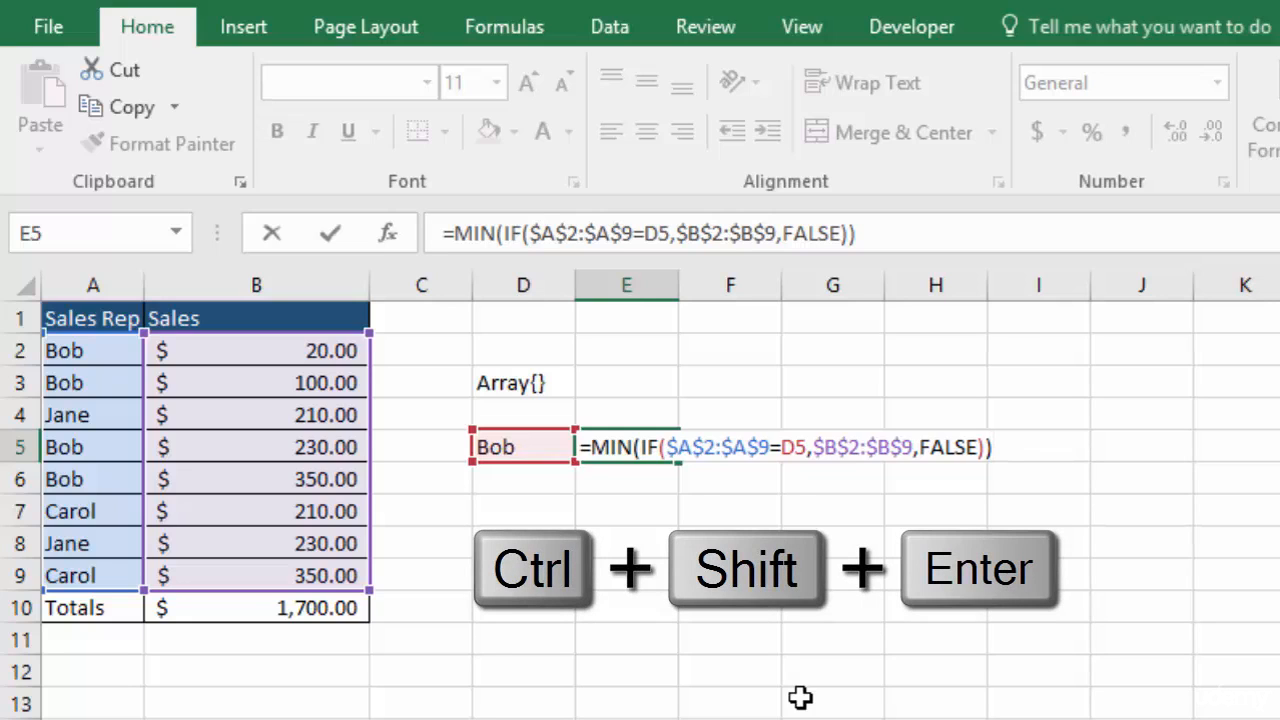
{"action": "key", "text": "ctrl+shift+Return"}
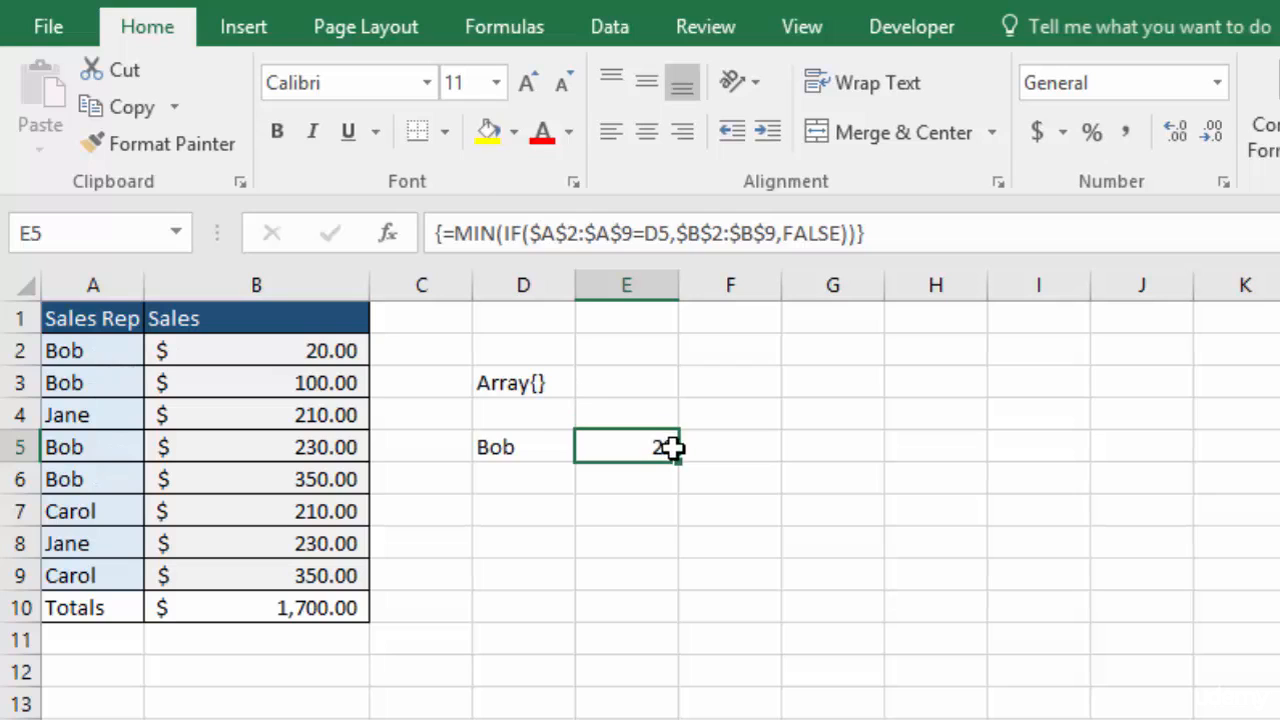
Label C5 as Min and C6 as Max
{"action": "key", "text": "Left"}
{"action": "key", "text": "Left"}
{"action": "type", "text": "Min"}
{"action": "key", "text": "Return"}
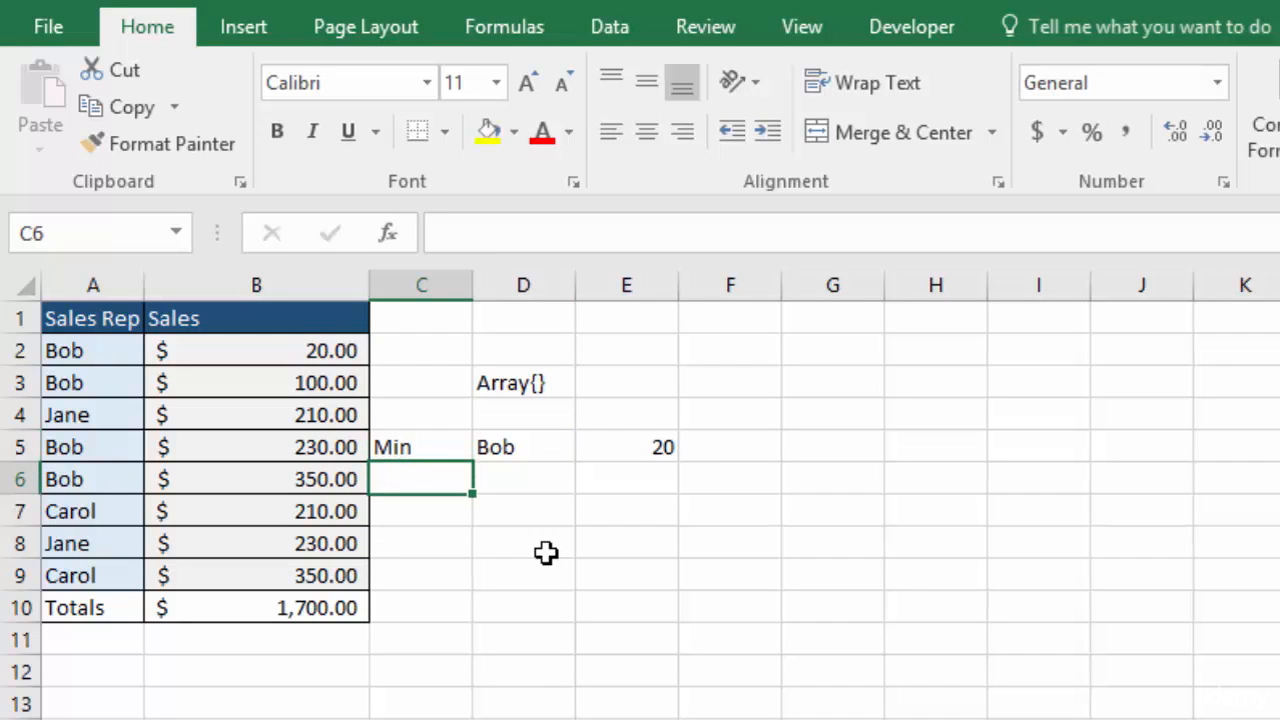
{"action": "type", "text": "Max"}
Make the D5 reference in E5's MIN formula absolute as $D$5 and re-enter the formula
{"action": "left_click", "coordinate": [643, 449]}
{"action": "double_click", "coordinate": [641, 447]}
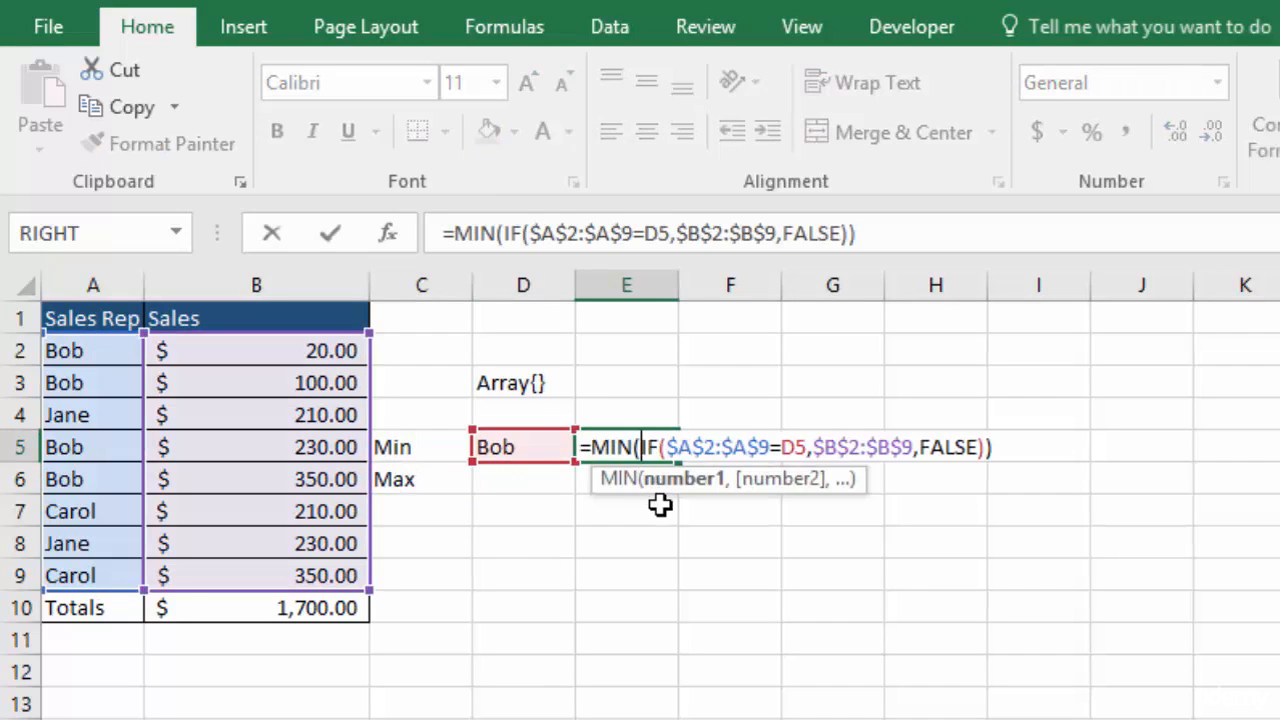
{"action": "left_click", "coordinate": [797, 445]}
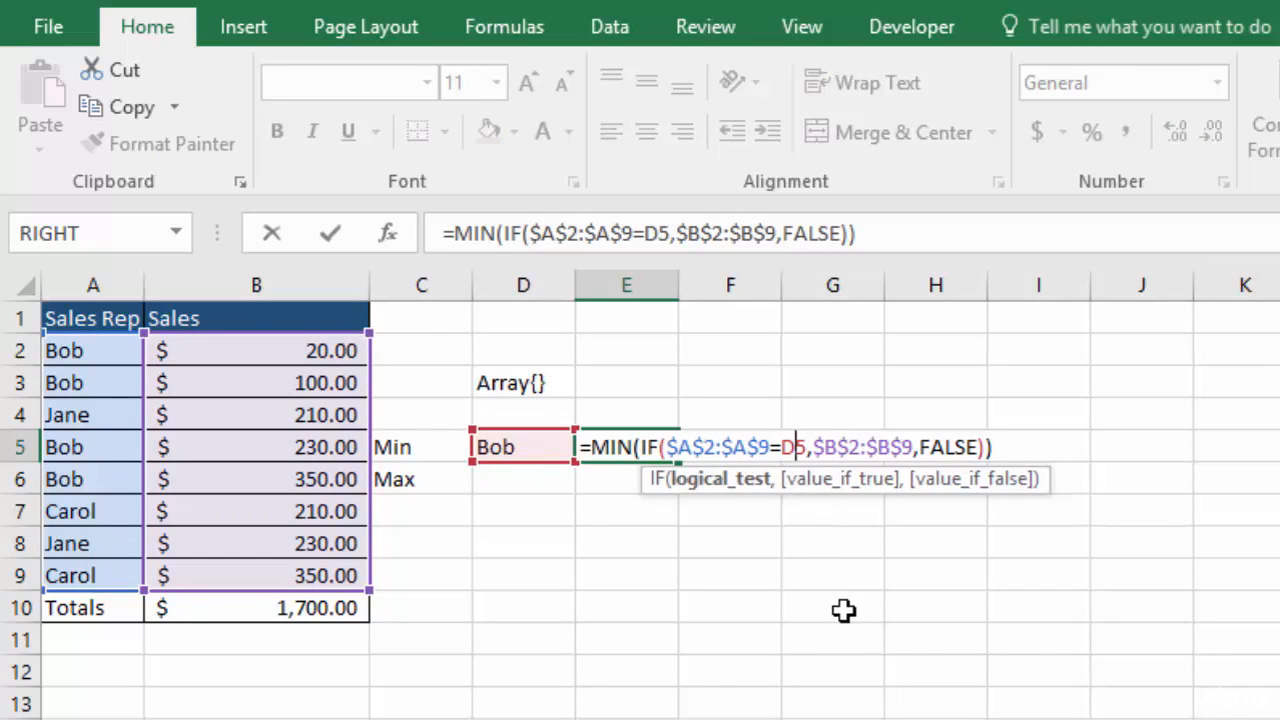
{"action": "key", "text": "F4"}
{"action": "key", "text": "Return"}
{"action": "key", "text": "Up"}
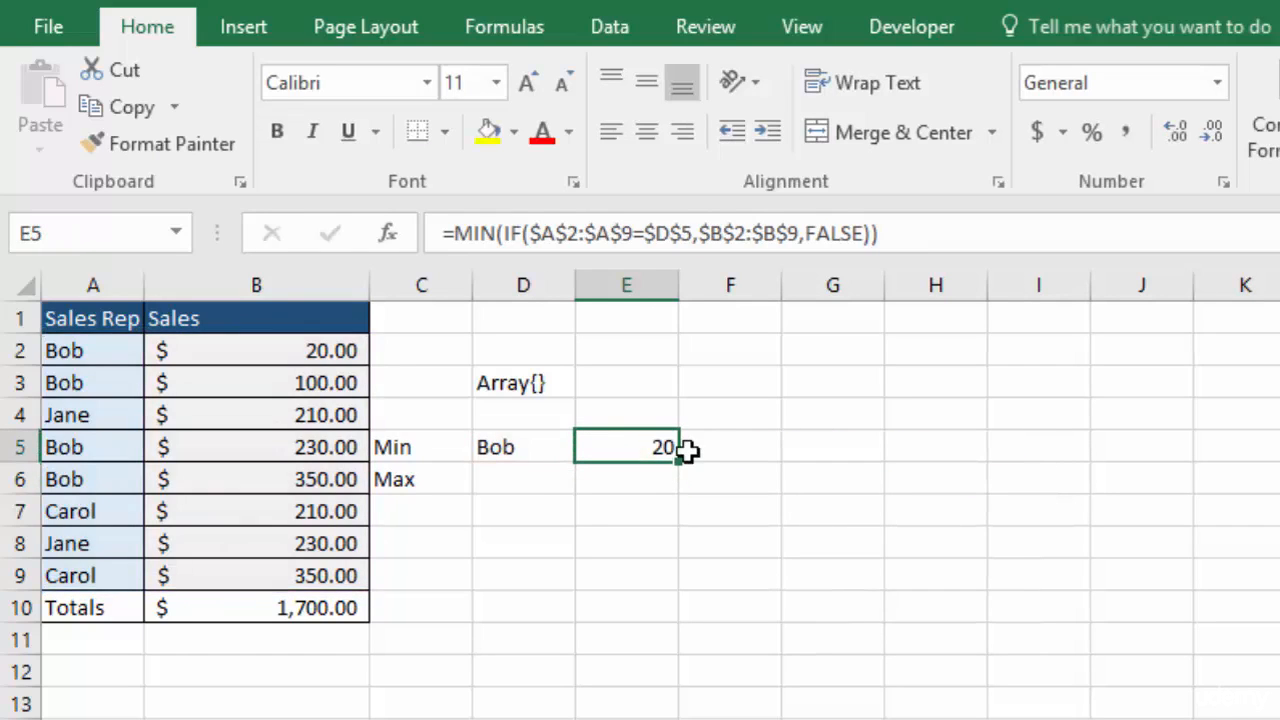
Copy E5's formula down to E6, change MIN to MAX, and enter it as an array formula
{"action": "left_click_drag", "start_coordinate": [678, 475], "coordinate": [675, 495]}
{"action": "left_click", "coordinate": [622, 472]}
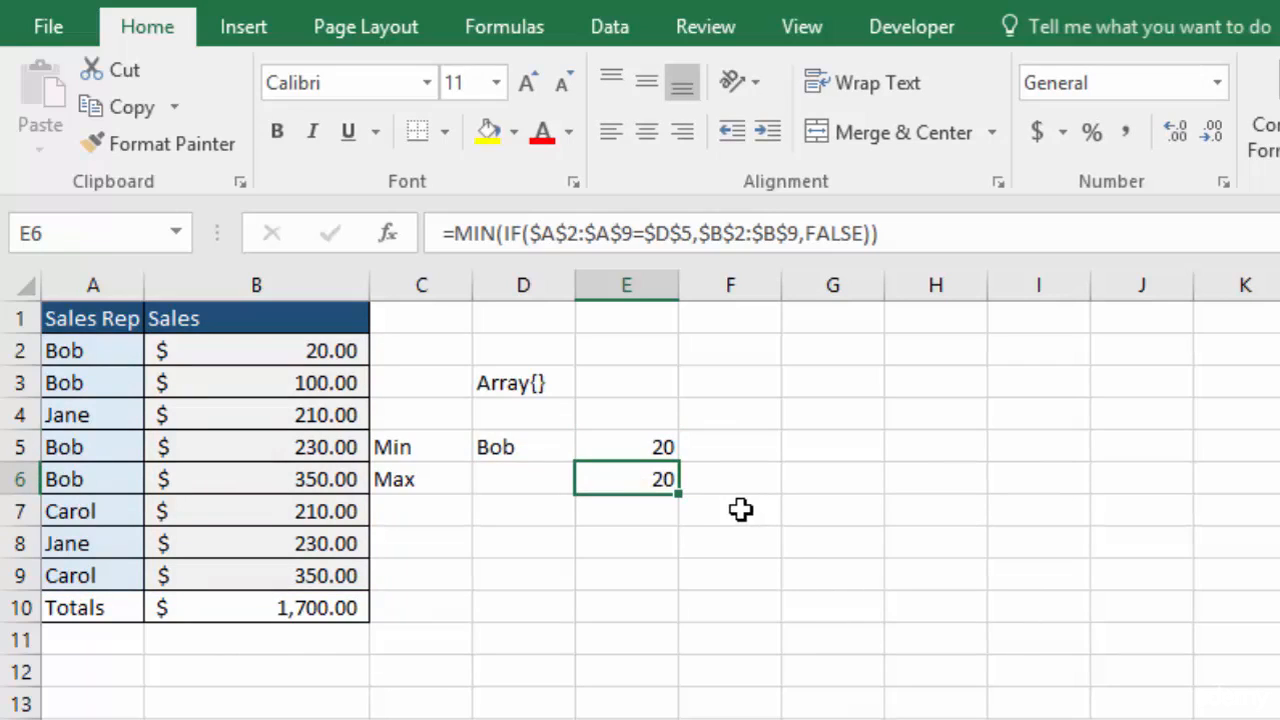
{"action": "double_click", "coordinate": [620, 480]}
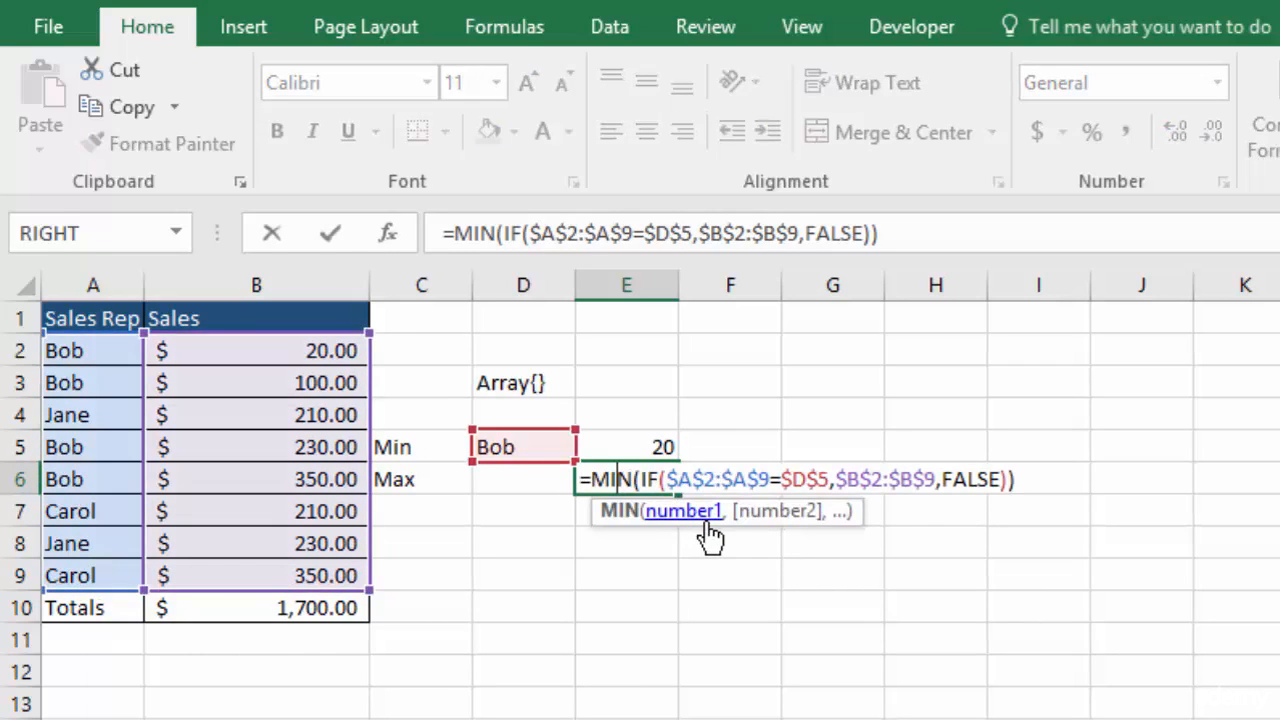
{"action": "key", "text": "BackSpace"}
{"action": "key", "text": "Delete"}
{"action": "type", "text": "ax"}
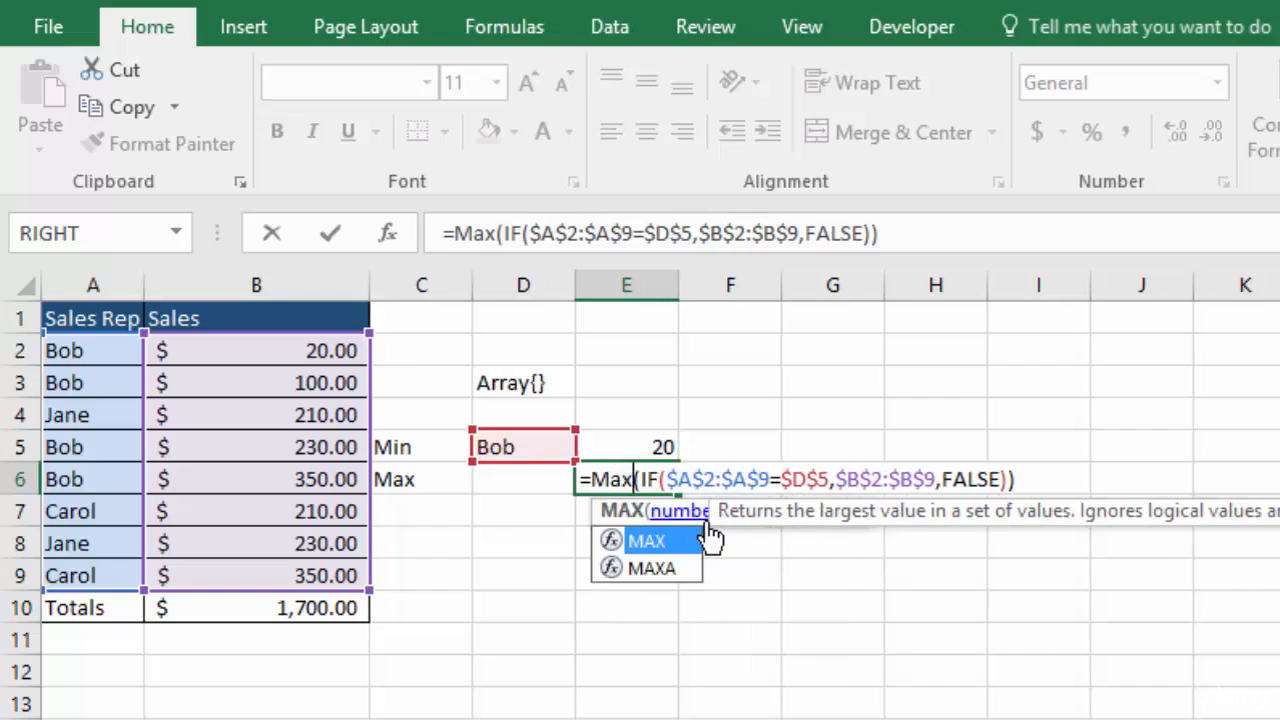
{"action": "key", "text": "ctrl+shift+Return"}
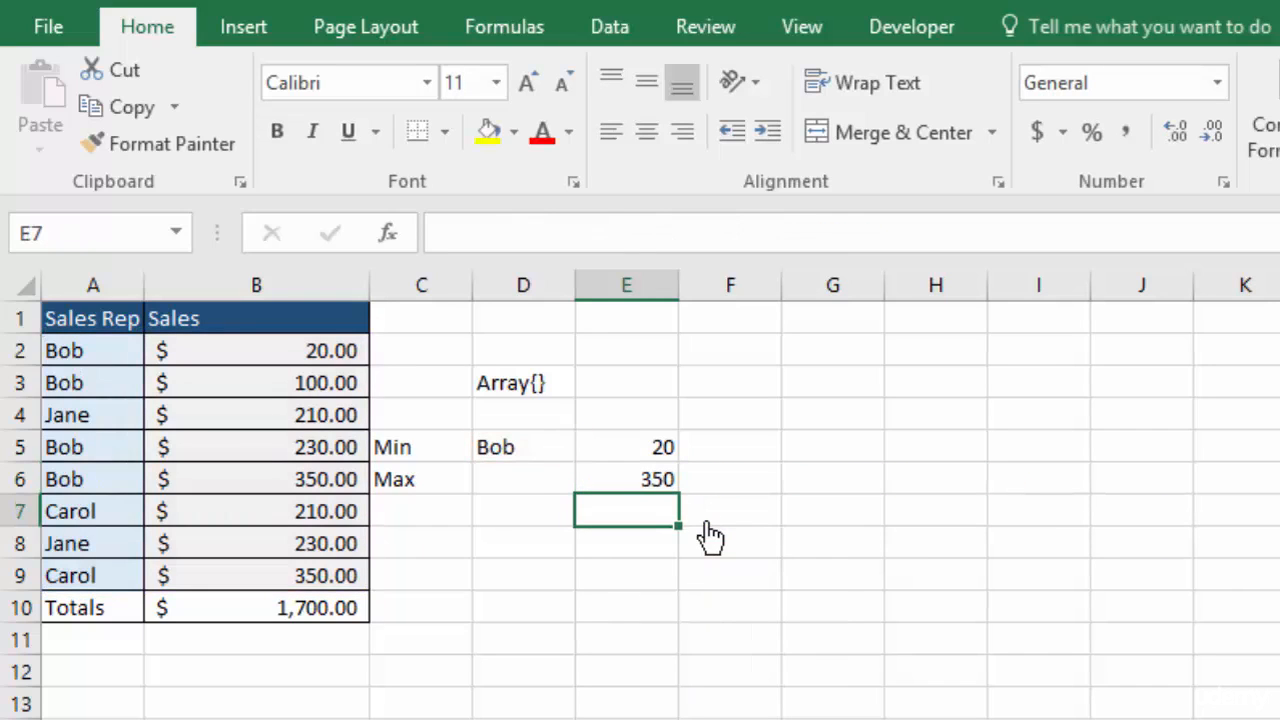
Review the array formulas in E6 and E5, re-entering the MAX formula as an array formula
{"action": "left_click", "coordinate": [637, 480]}
{"action": "double_click", "coordinate": [637, 480]}
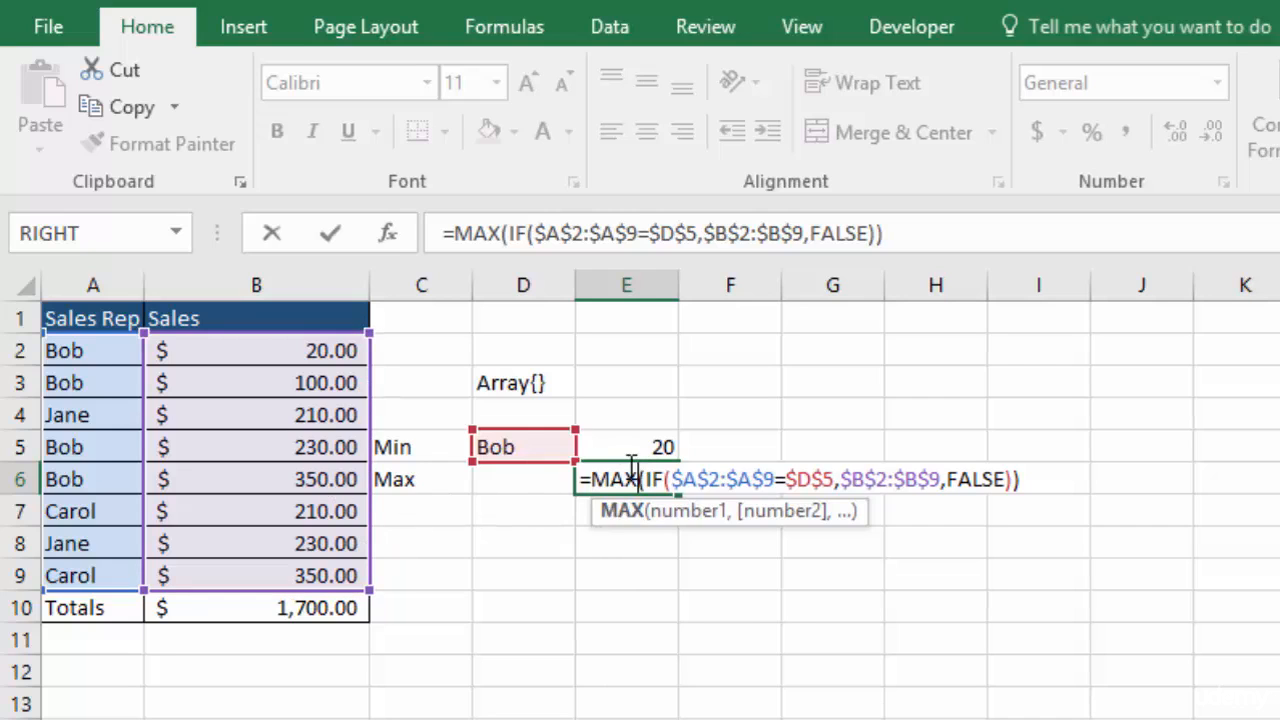
{"action": "key", "text": "ctrl+shift+Return"}
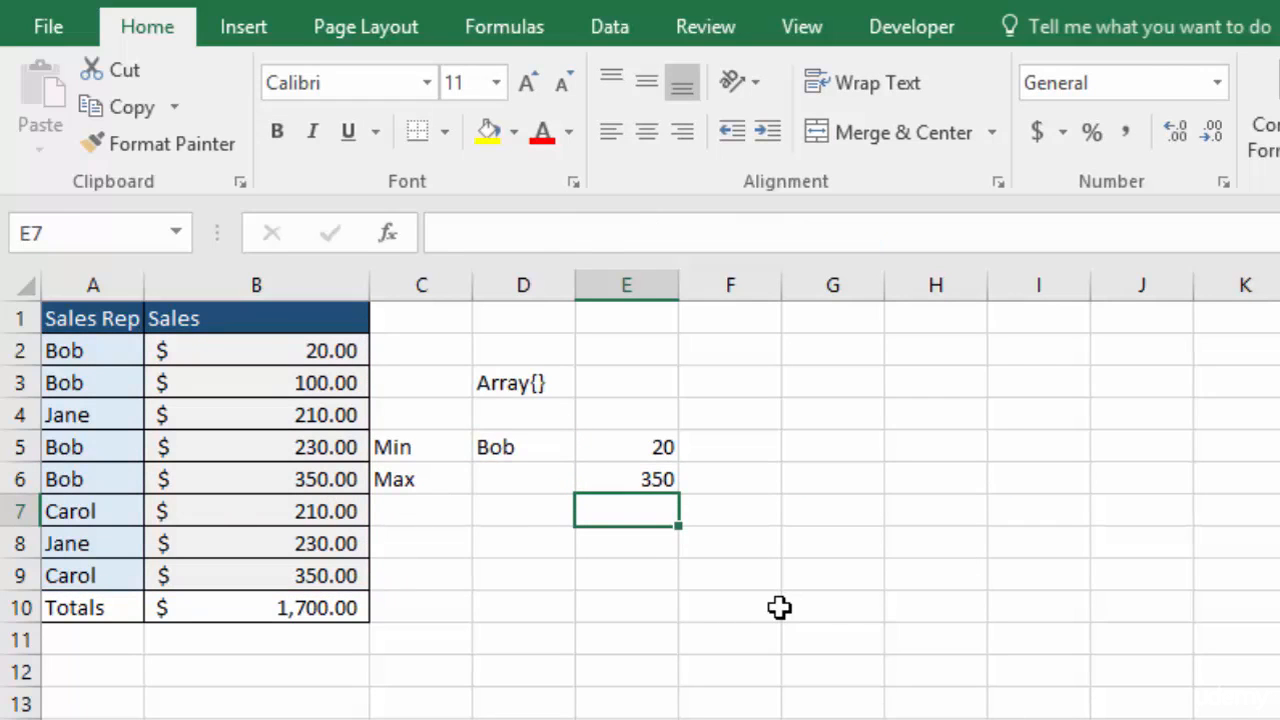
{"action": "double_click", "coordinate": [640, 450]}
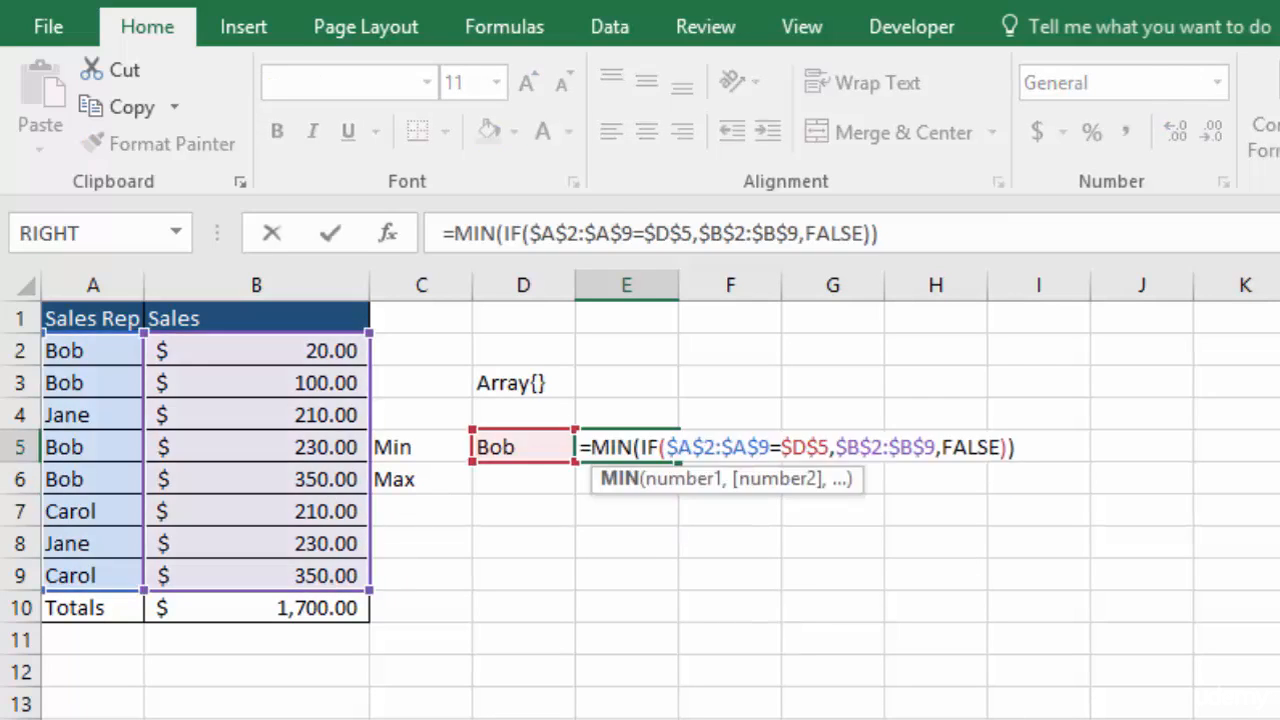